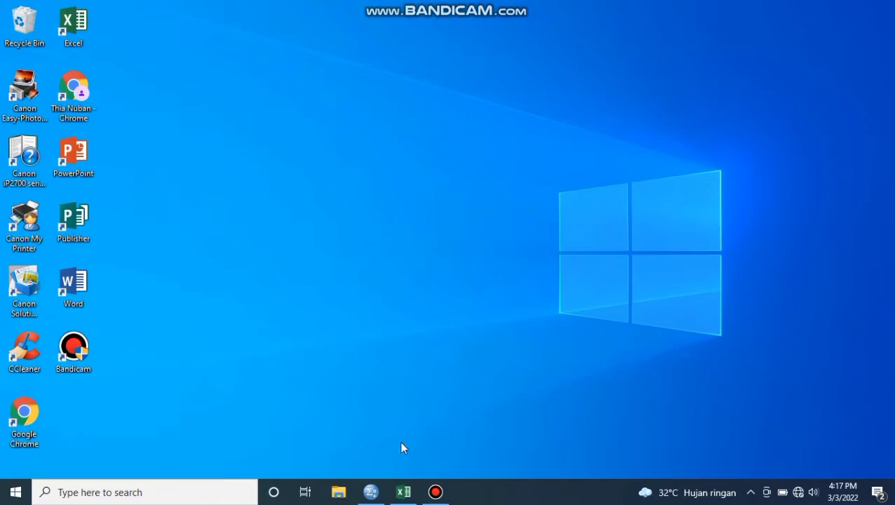
Step: Open the Excel workbook and examine the coded respondent data alongside the code notes for gender, origin and religion
{"action": "left_click", "coordinate": [403, 491]}
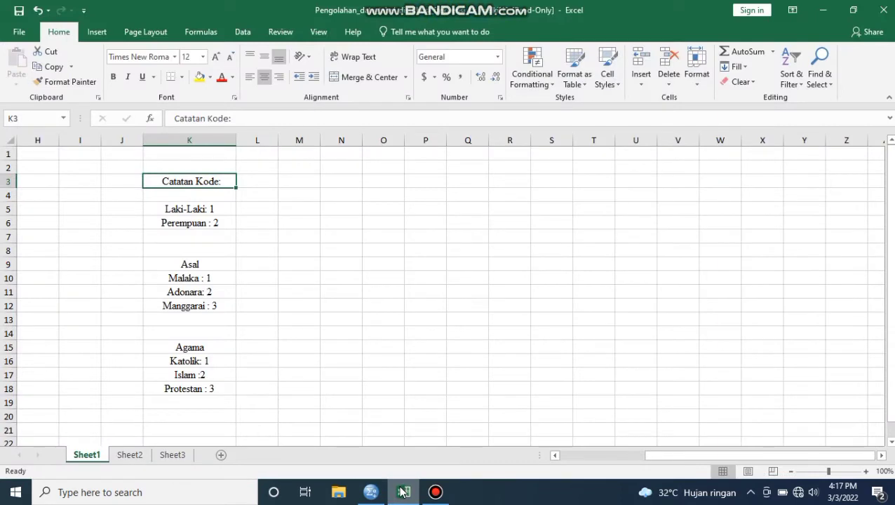
{"action": "left_click_drag", "start_coordinate": [652, 455], "coordinate": [515, 455]}
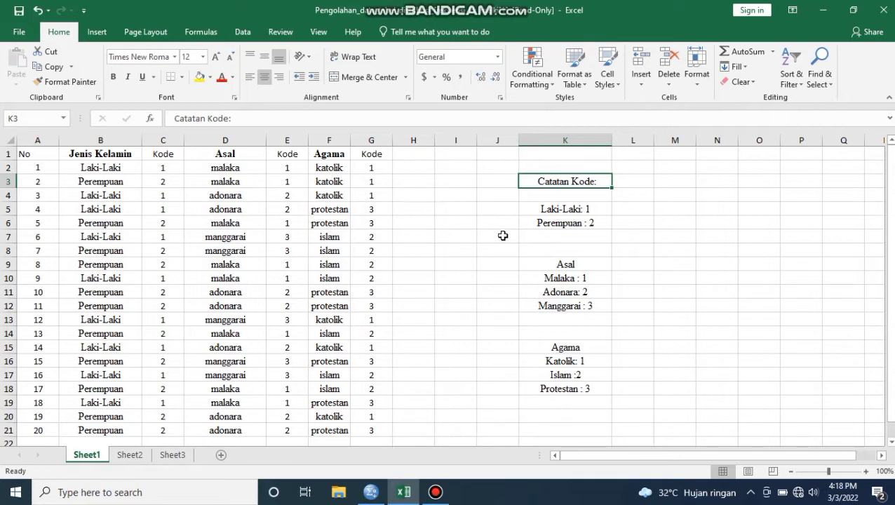
{"action": "right_click", "coordinate": [539, 184]}
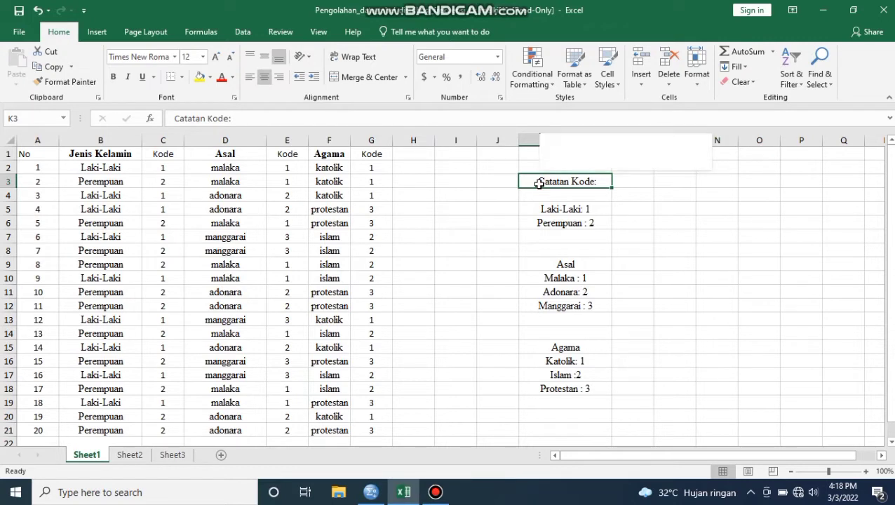
{"action": "left_click", "coordinate": [529, 189]}
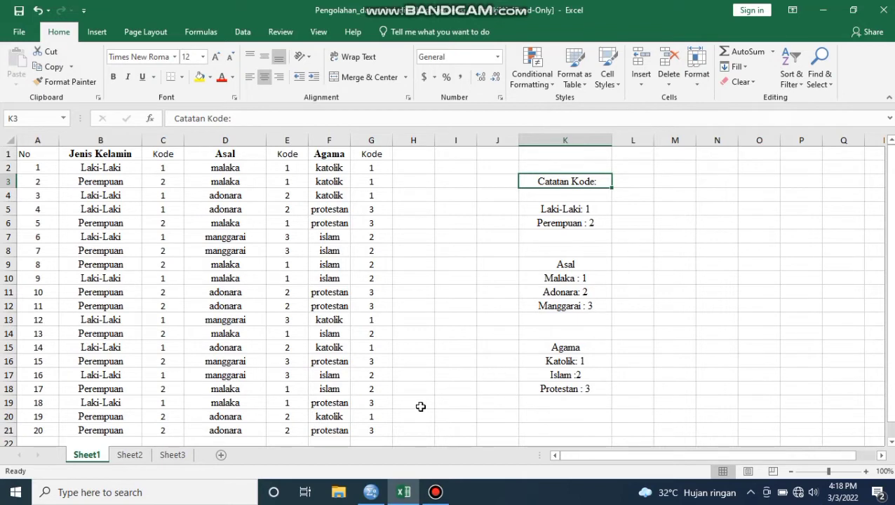
Step: Switch to the SPSS Data Editor and define three variables named JK, AL and AG
{"action": "mouse_move", "coordinate": [370, 493]}
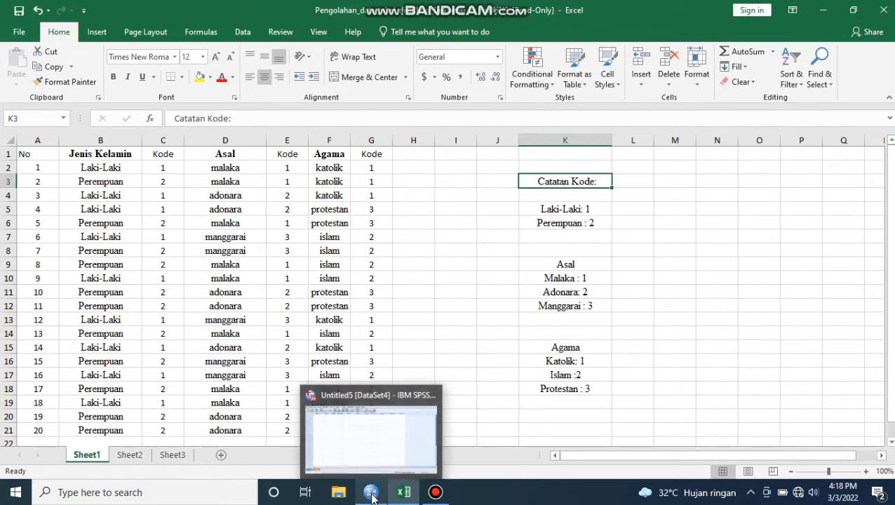
{"action": "left_click", "coordinate": [371, 492]}
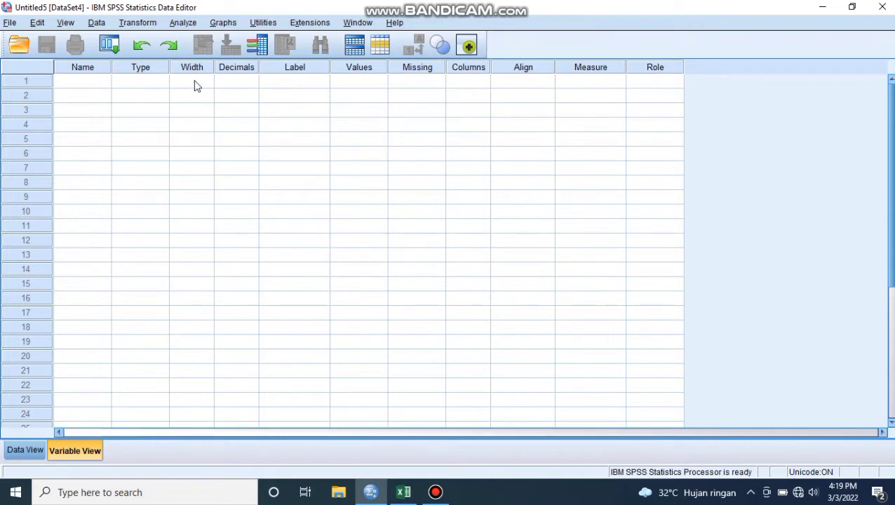
{"action": "left_click", "coordinate": [75, 82]}
{"action": "left_click", "coordinate": [74, 80]}
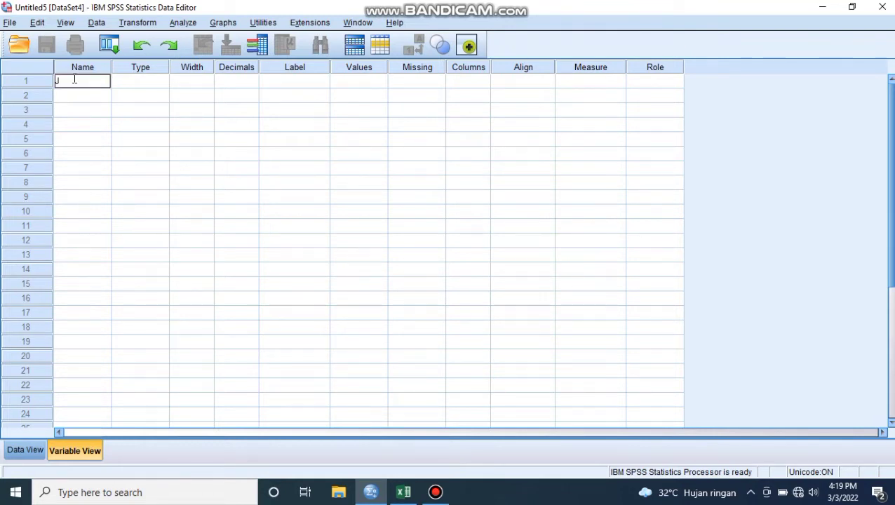
{"action": "type", "text": "JK"}
{"action": "left_click", "coordinate": [67, 96]}
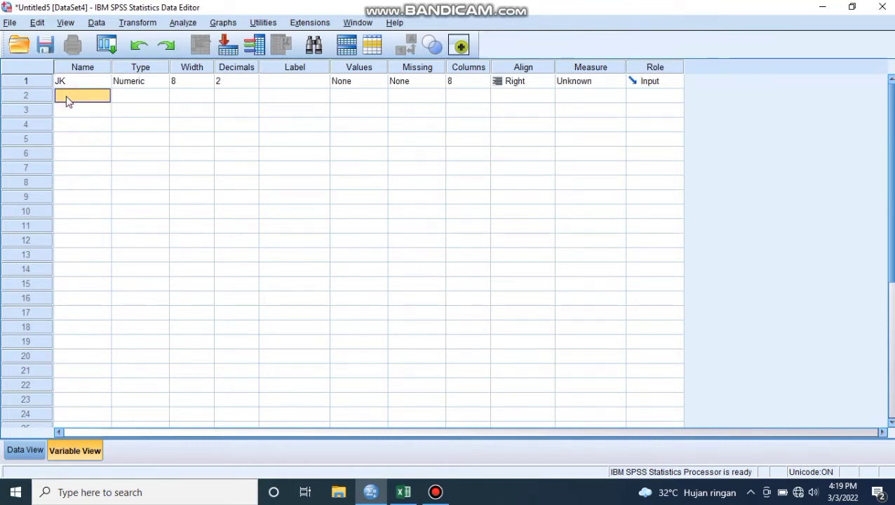
{"action": "type", "text": "AL"}
{"action": "left_click", "coordinate": [62, 112]}
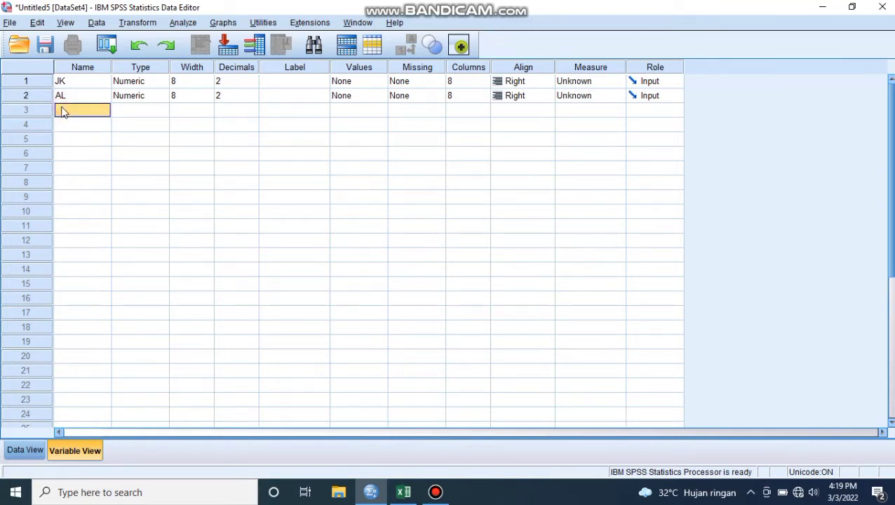
{"action": "type", "text": "AG"}
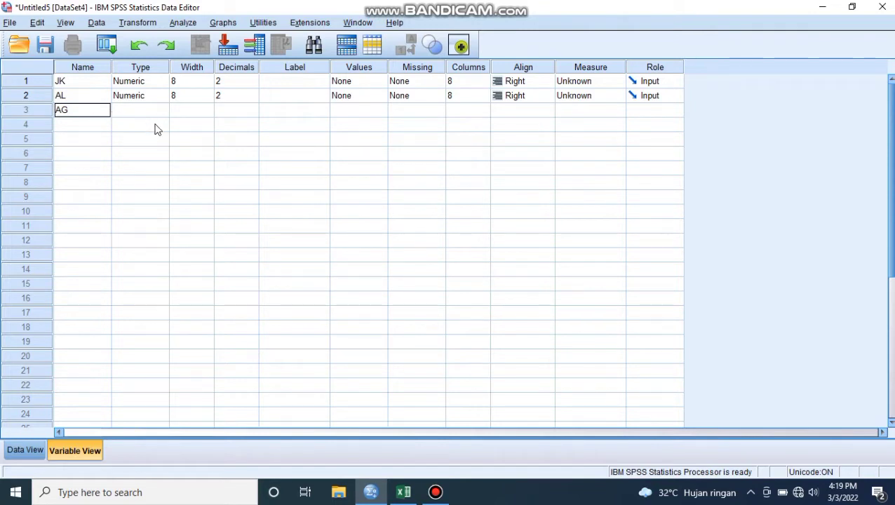
Step: Label the variables JENIS KELAMIN for JK, ASAL for AL and AGAMA for AG
{"action": "left_click", "coordinate": [297, 82]}
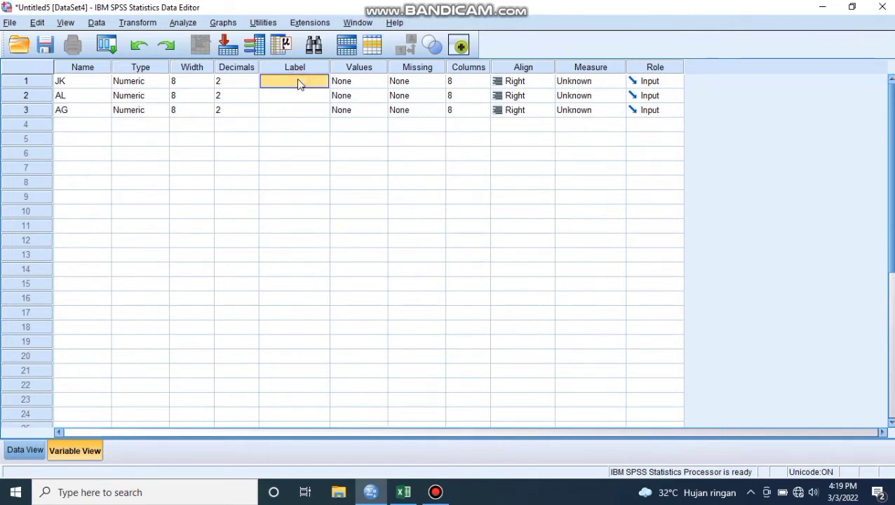
{"action": "type", "text": "JENIS K"}
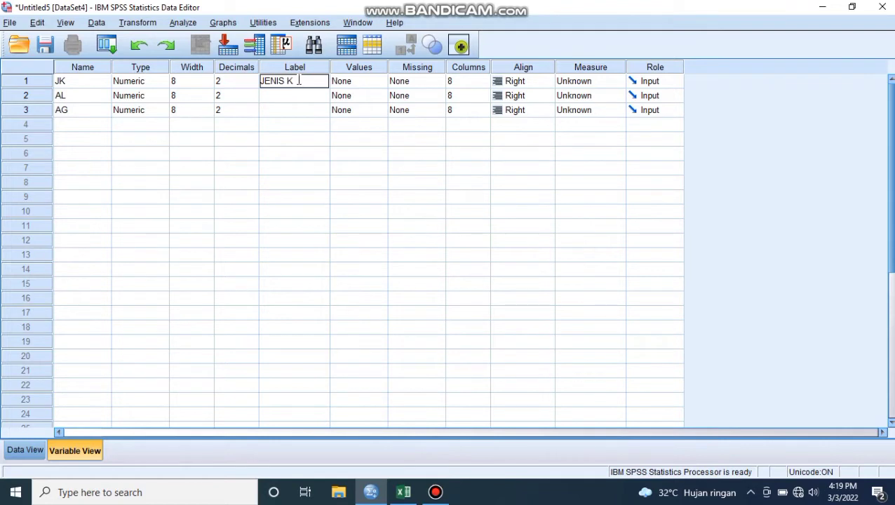
{"action": "type", "text": "ELAMIN"}
{"action": "left_click", "coordinate": [286, 96]}
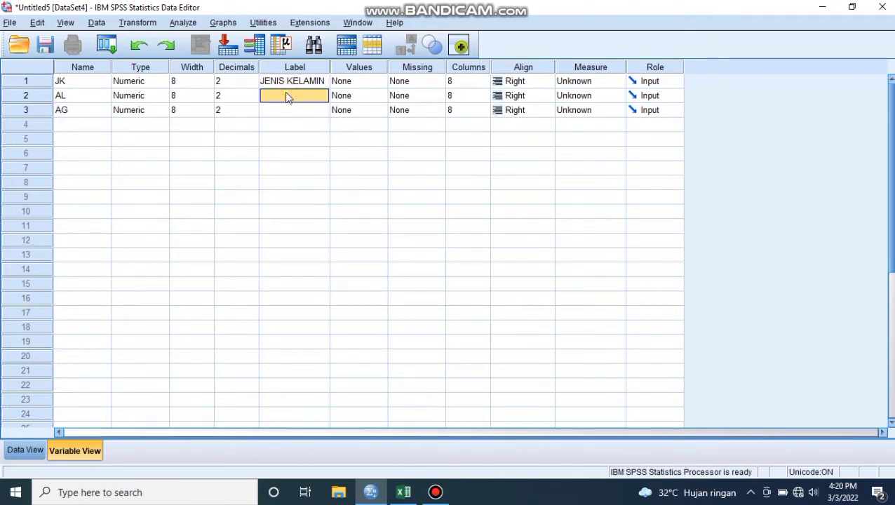
{"action": "type", "text": "ASAL"}
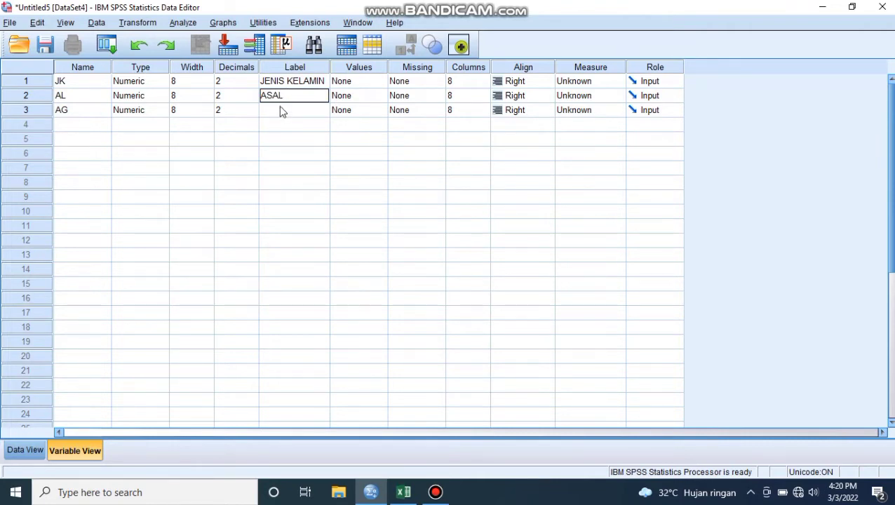
{"action": "left_click", "coordinate": [280, 108]}
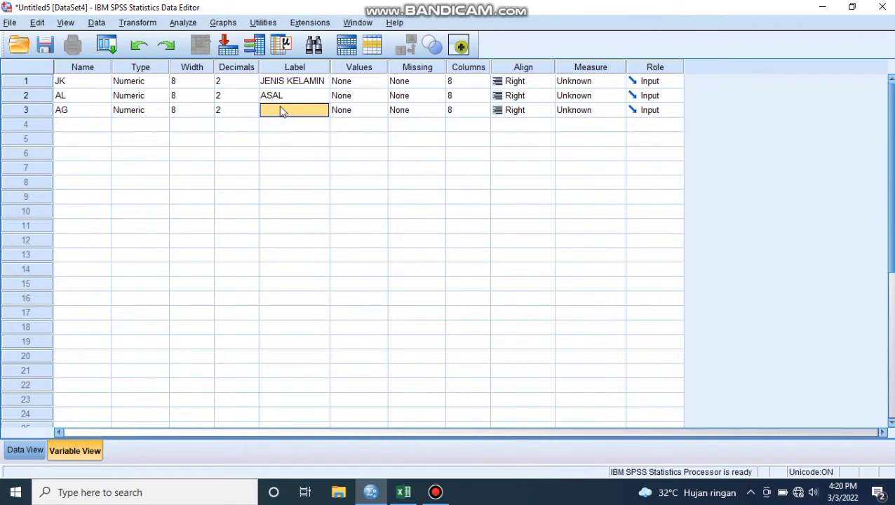
{"action": "type", "text": "AGAMA"}
Step: Add a value label to the JK variable that codes 1 as LAKI-LAKI
{"action": "left_click", "coordinate": [372, 82]}
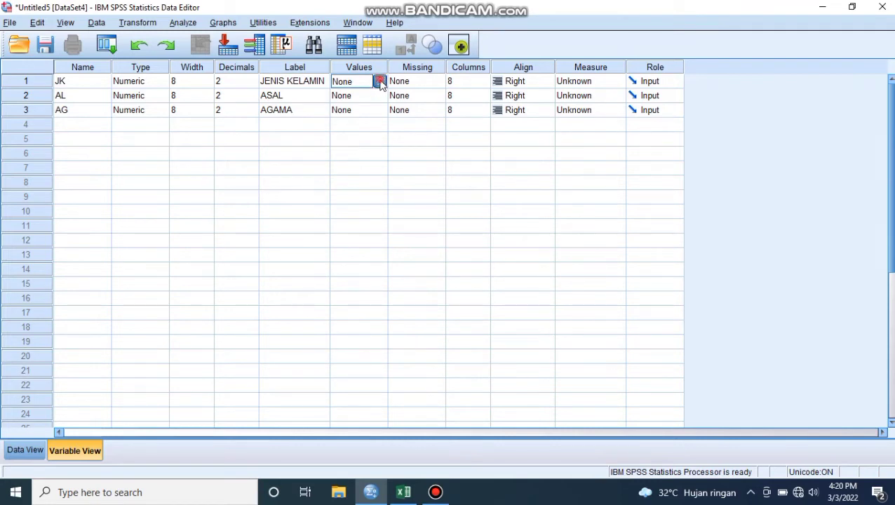
{"action": "left_click", "coordinate": [378, 82]}
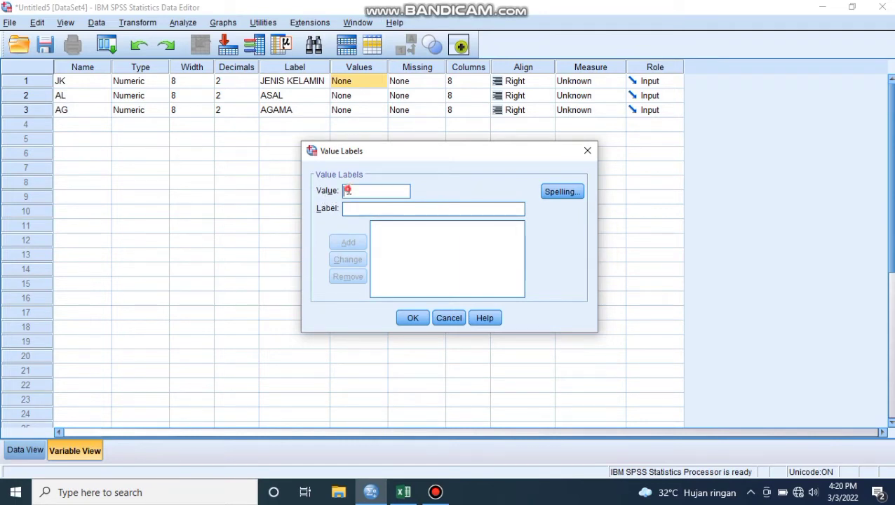
{"action": "type", "text": "1L"}
{"action": "key", "text": "BackSpace"}
{"action": "left_click", "coordinate": [352, 210]}
{"action": "type", "text": "LAKI"}
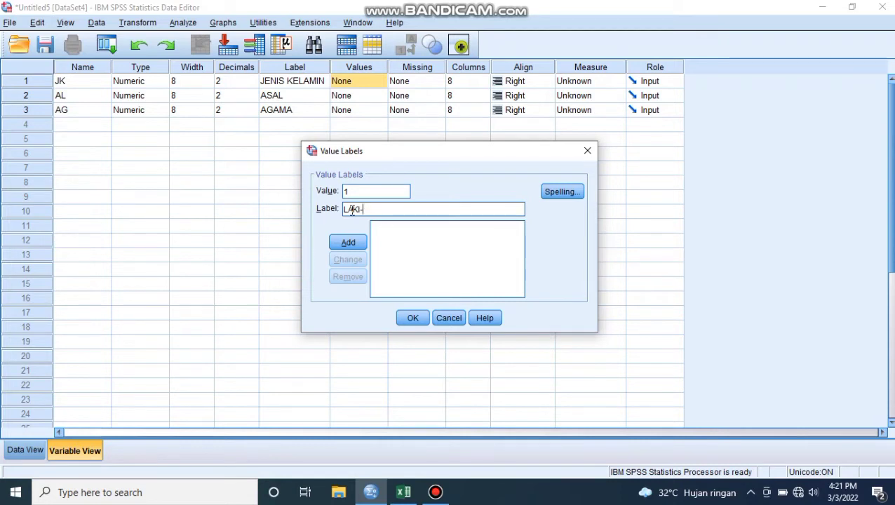
{"action": "type", "text": "-LAKI"}
{"action": "left_click", "coordinate": [360, 245]}
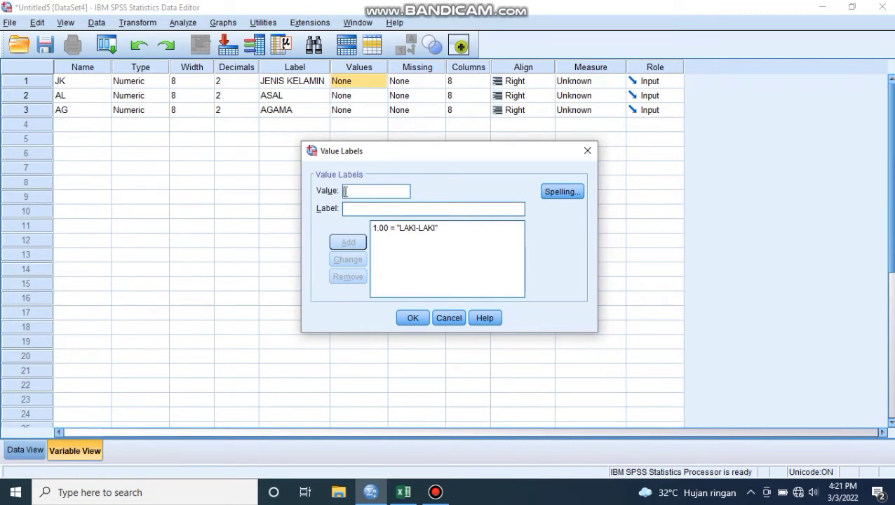
Step: Add the value label 2 = PEREMPUAN for JK and apply the variable's value labels
{"action": "type", "text": "2"}
{"action": "left_click", "coordinate": [350, 211]}
{"action": "type", "text": "PE"}
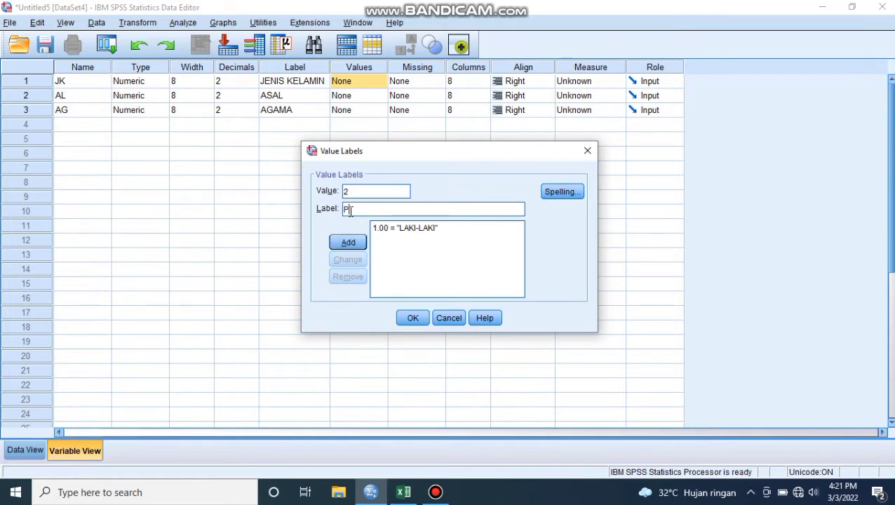
{"action": "type", "text": "REMPUAN"}
{"action": "left_click", "coordinate": [346, 244]}
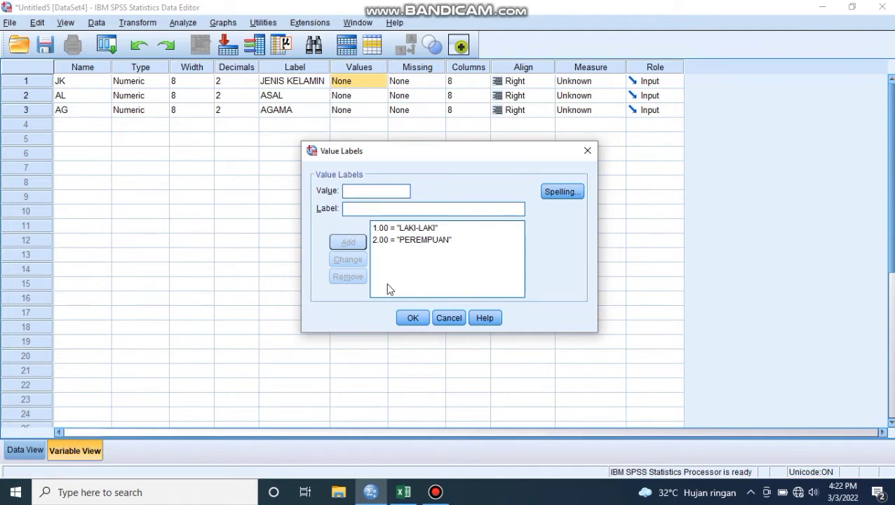
{"action": "left_click", "coordinate": [412, 319]}
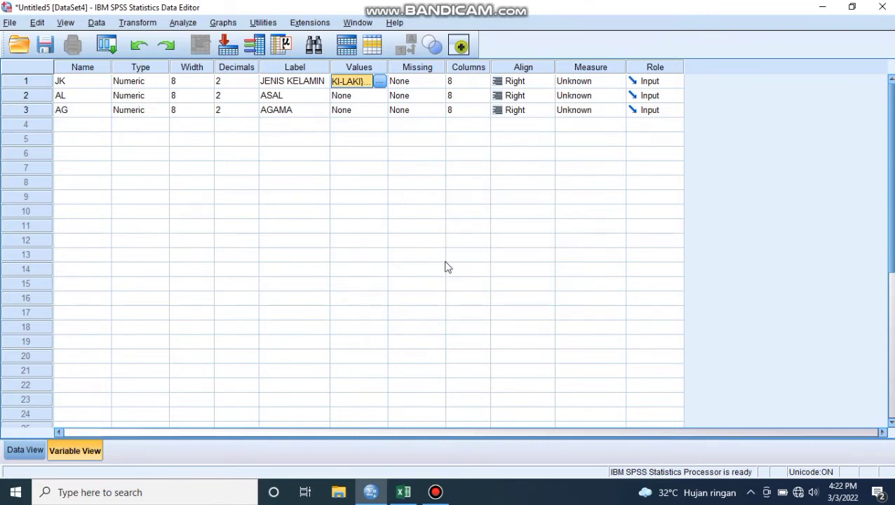
Step: Add a value label to the AL variable that codes 1 as MALAKA
{"action": "left_click", "coordinate": [362, 101]}
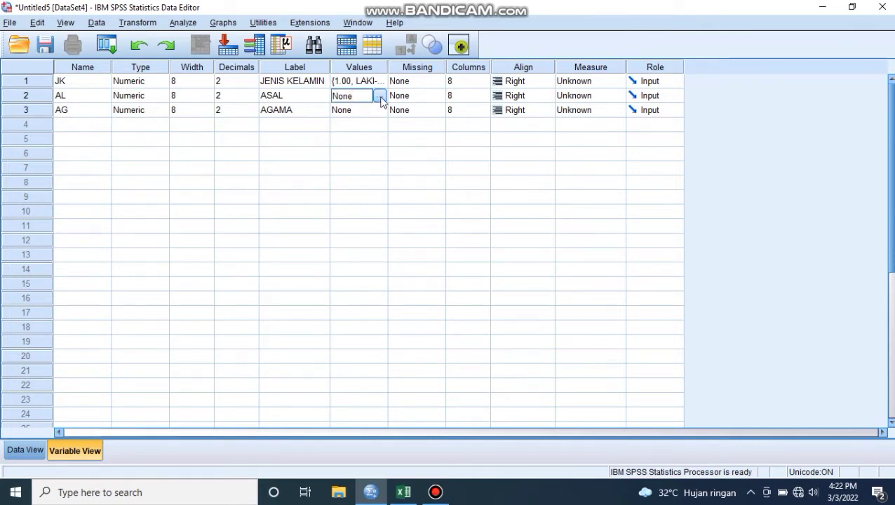
{"action": "left_click", "coordinate": [379, 96]}
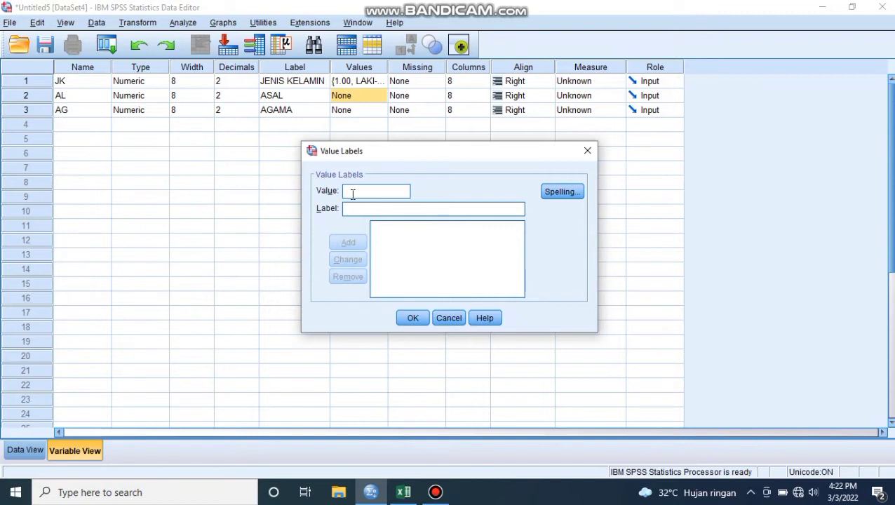
{"action": "type", "text": "1"}
{"action": "left_click", "coordinate": [349, 210]}
{"action": "type", "text": "MALAKA"}
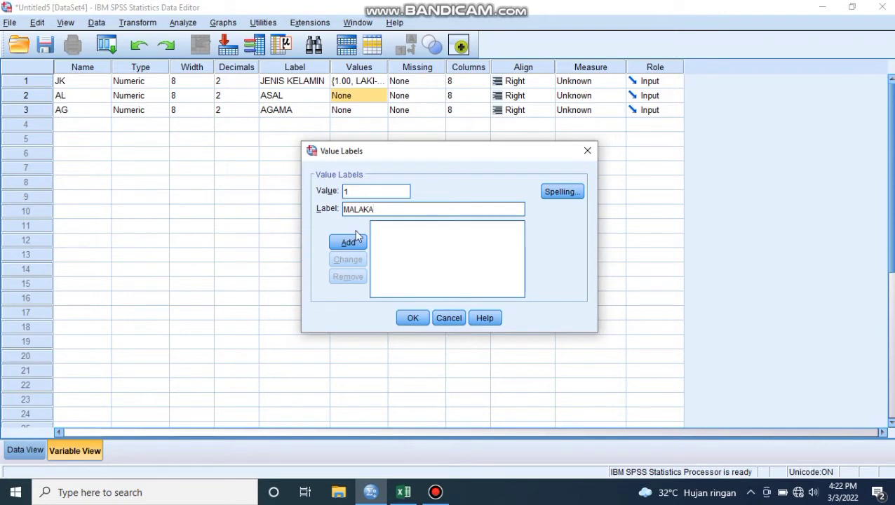
{"action": "left_click", "coordinate": [357, 243]}
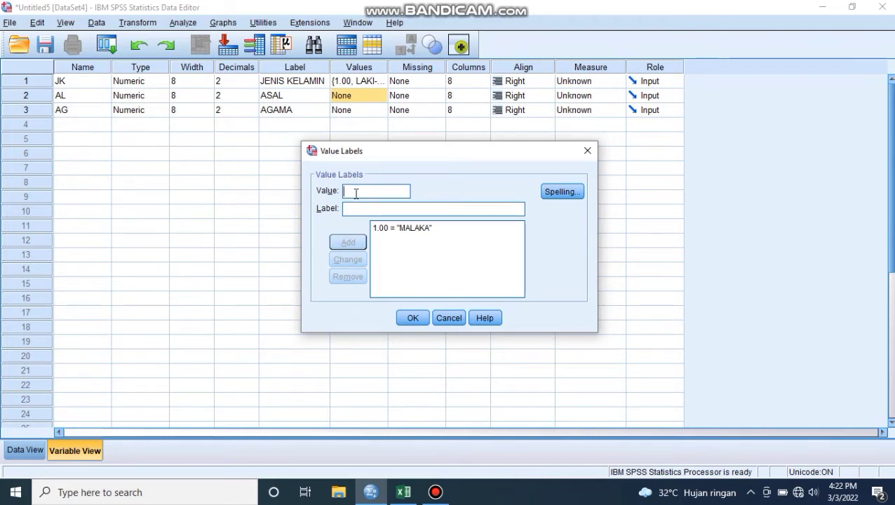
Step: Add the value label 2 = ADONARA for the AL variable
{"action": "type", "text": "2"}
{"action": "type", "text": "ADO"}
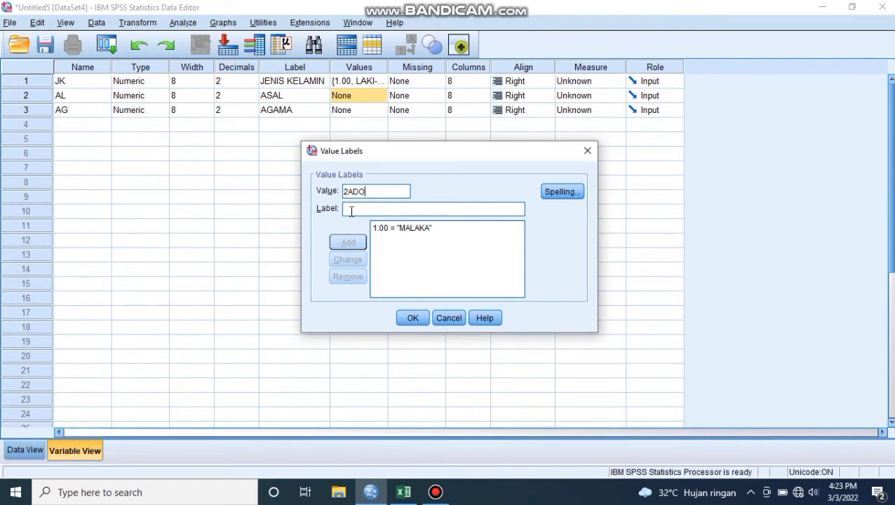
{"action": "type", "text": "NARA"}
{"action": "key", "text": "BackSpace"}
{"action": "key", "text": "BackSpace"}
{"action": "key", "text": "BackSpace"}
{"action": "key", "text": "BackSpace"}
{"action": "key", "text": "BackSpace"}
{"action": "key", "text": "BackSpace"}
{"action": "key", "text": "BackSpace"}
{"action": "left_click", "coordinate": [347, 210]}
{"action": "type", "text": "AD"}
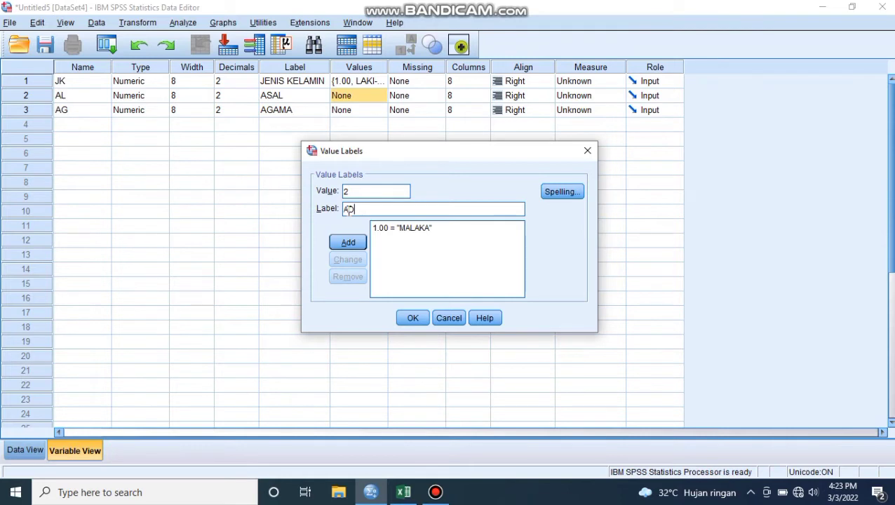
{"action": "type", "text": "ONARA"}
{"action": "left_click", "coordinate": [348, 243]}
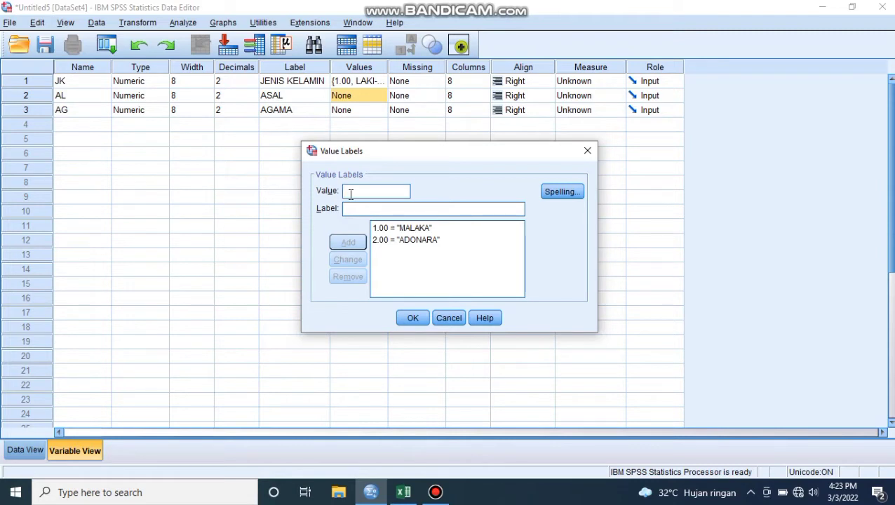
Step: Add the value label 3 = MANGGARAI for AL and apply the variable's value labels
{"action": "type", "text": "3"}
{"action": "type", "text": "MANG"}
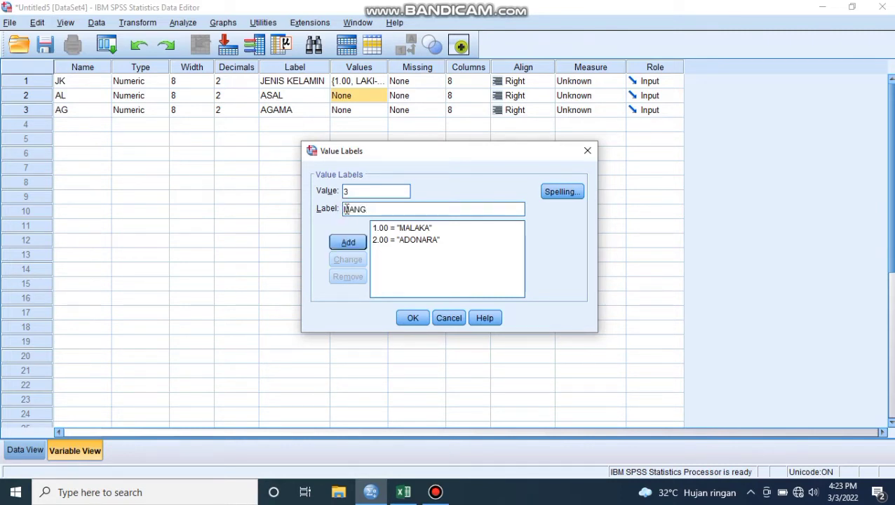
{"action": "type", "text": "GARAI"}
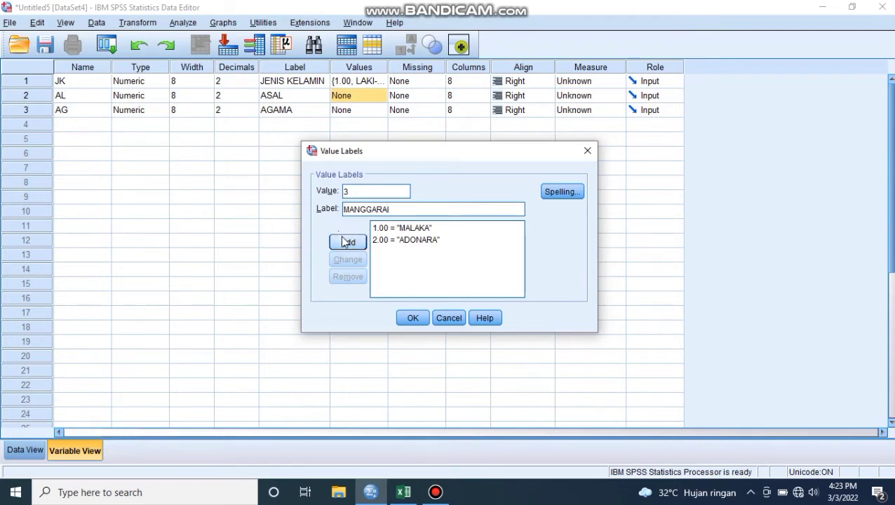
{"action": "left_click", "coordinate": [345, 242]}
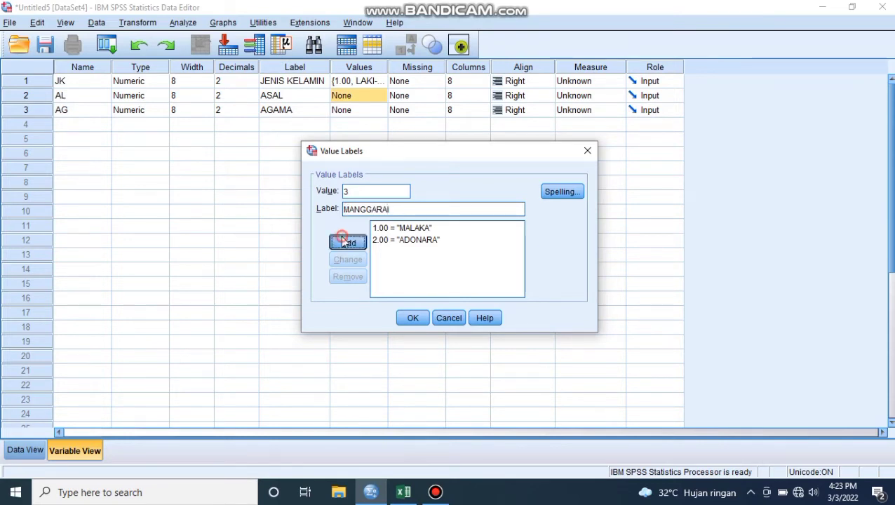
{"action": "left_click", "coordinate": [412, 318]}
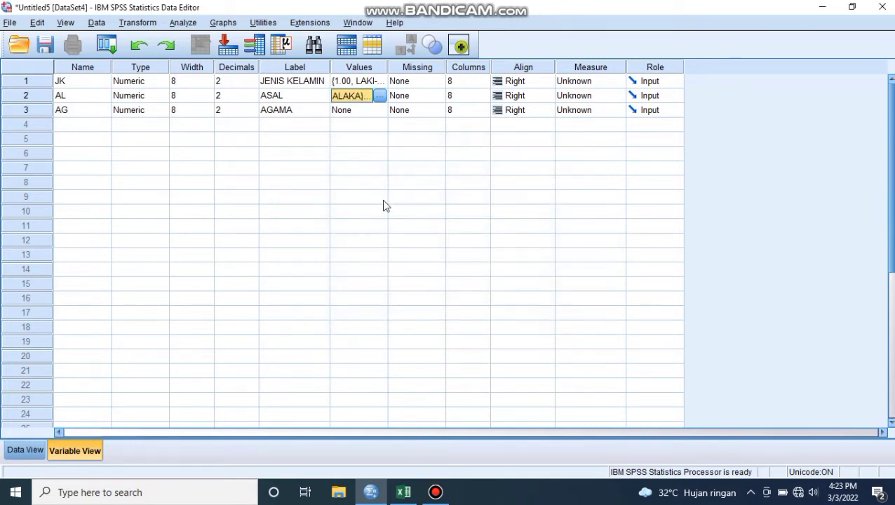
Step: Add a value label to the AG variable that codes 1 as KATOLIK
{"action": "left_click", "coordinate": [350, 111]}
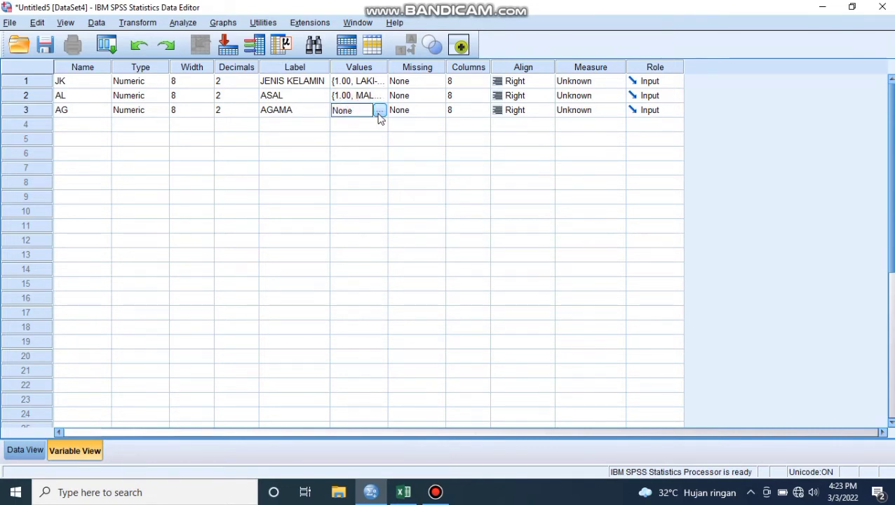
{"action": "left_click", "coordinate": [379, 111]}
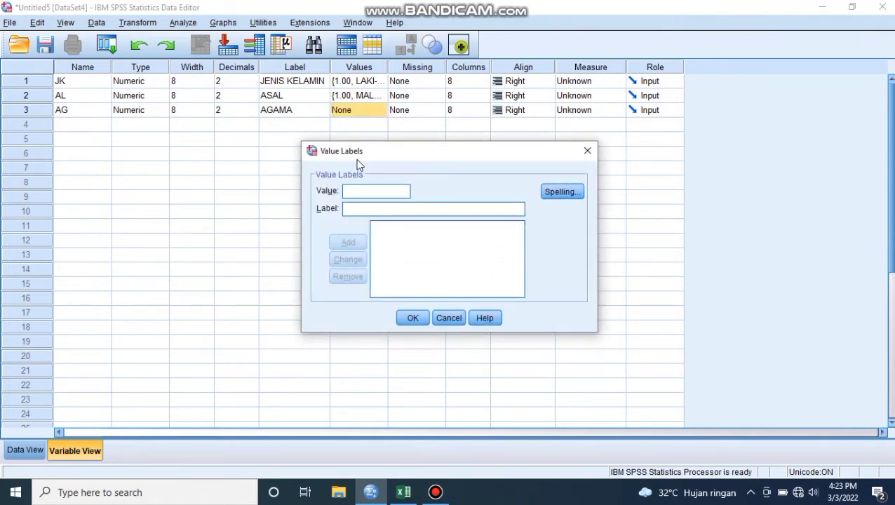
{"action": "mouse_move", "coordinate": [359, 161]}
{"action": "left_mouse_down"}
{"action": "mouse_move", "coordinate": [351, 175]}
{"action": "mouse_move", "coordinate": [364, 162]}
{"action": "left_mouse_up"}
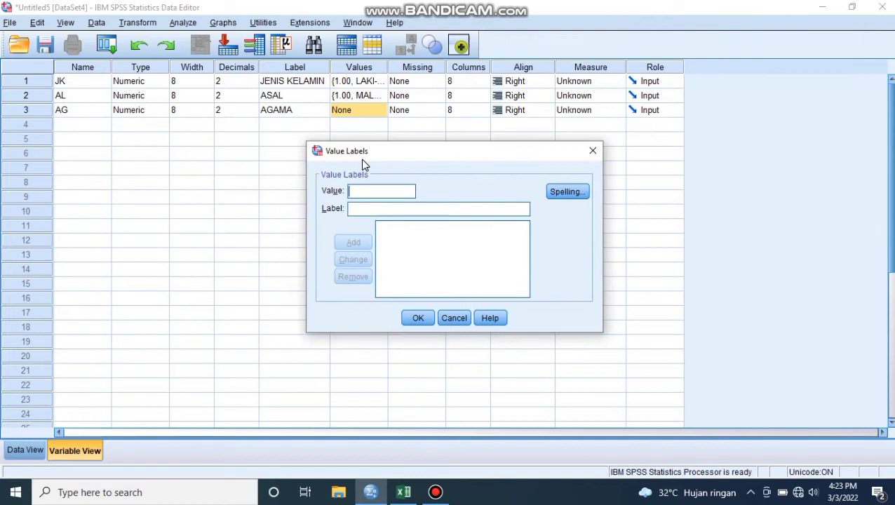
{"action": "type", "text": "1"}
{"action": "left_click", "coordinate": [358, 209]}
{"action": "left_click", "coordinate": [356, 209]}
{"action": "type", "text": "K"}
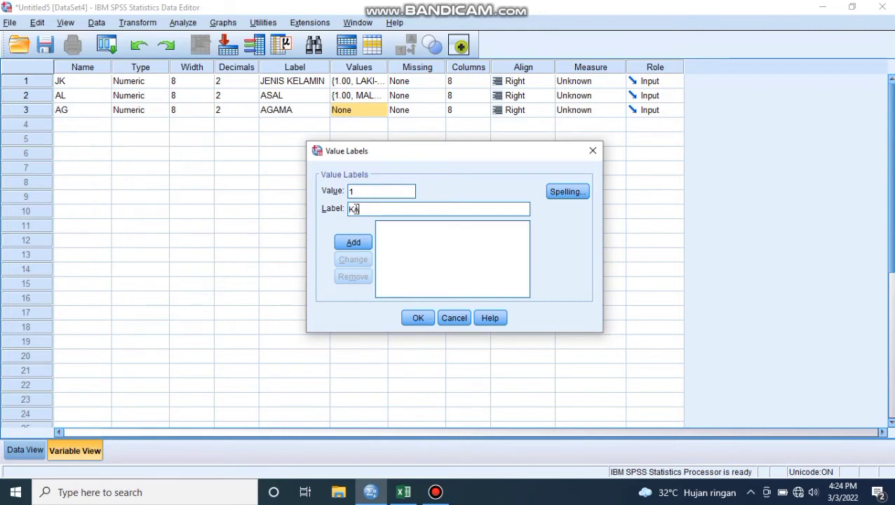
{"action": "type", "text": "ATOLIK"}
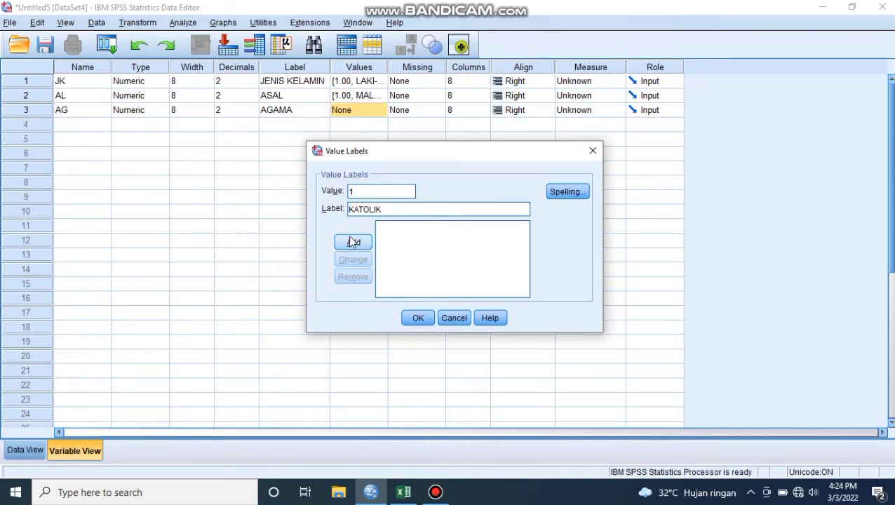
{"action": "left_click", "coordinate": [352, 242]}
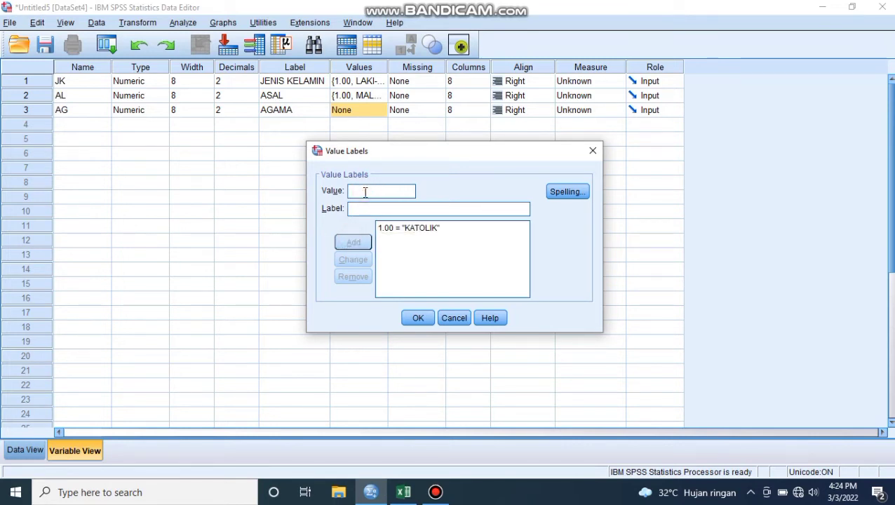
Step: Add the value label 2 = ISLAM for the AG variable
{"action": "type", "text": "2"}
{"action": "left_click", "coordinate": [352, 208]}
{"action": "type", "text": "ISLAM"}
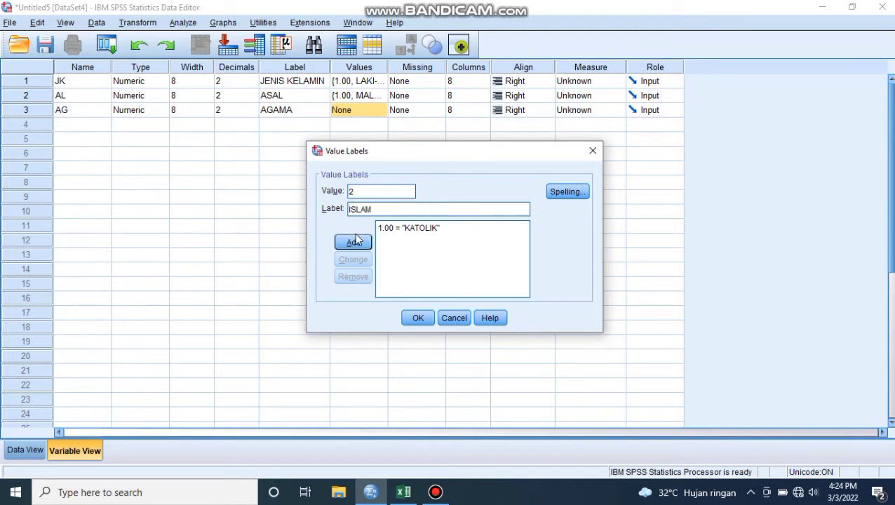
{"action": "left_click", "coordinate": [356, 240]}
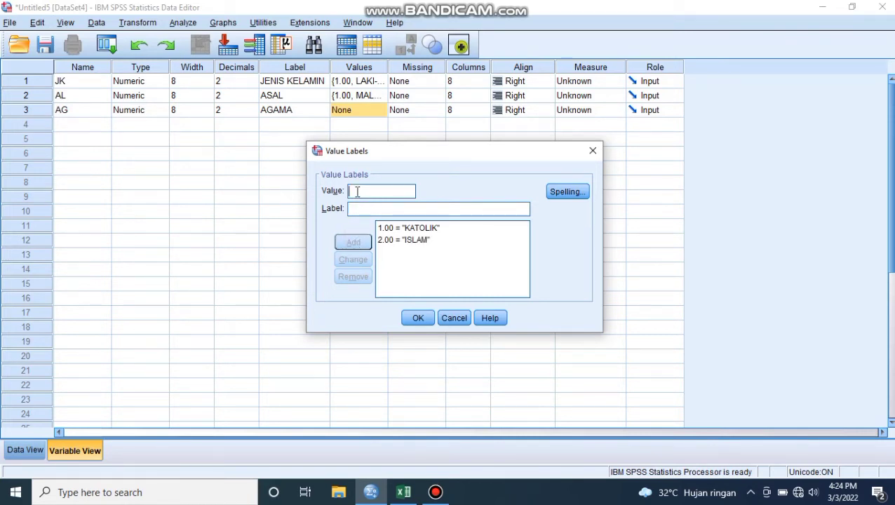
Step: Add the value label 3 = PROTESTAN for AG and apply the variable's value labels
{"action": "type", "text": "3P"}
{"action": "key", "text": "BackSpace"}
{"action": "left_click", "coordinate": [351, 209]}
{"action": "type", "text": "KR"}
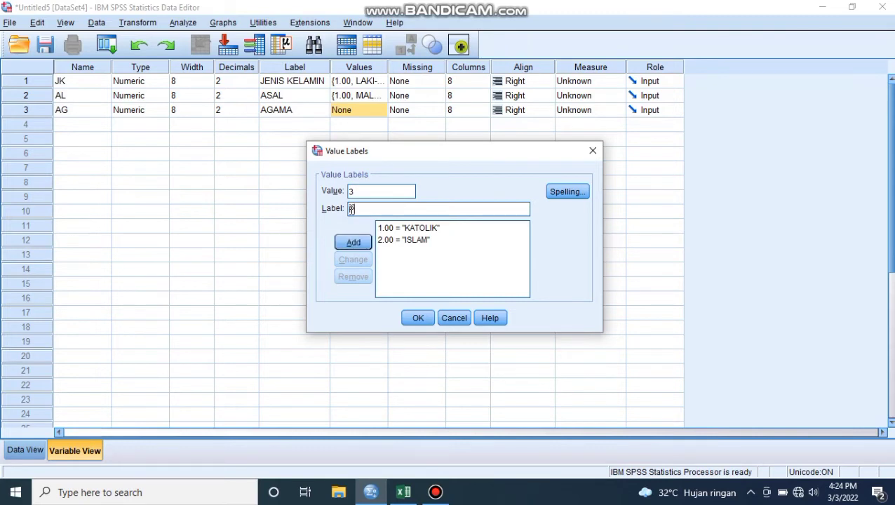
{"action": "type", "text": "OTESTAN"}
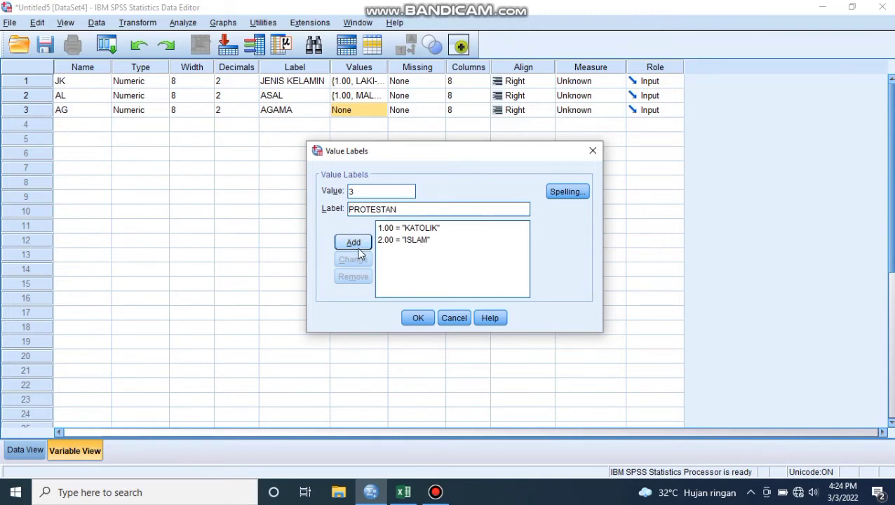
{"action": "left_click", "coordinate": [354, 242]}
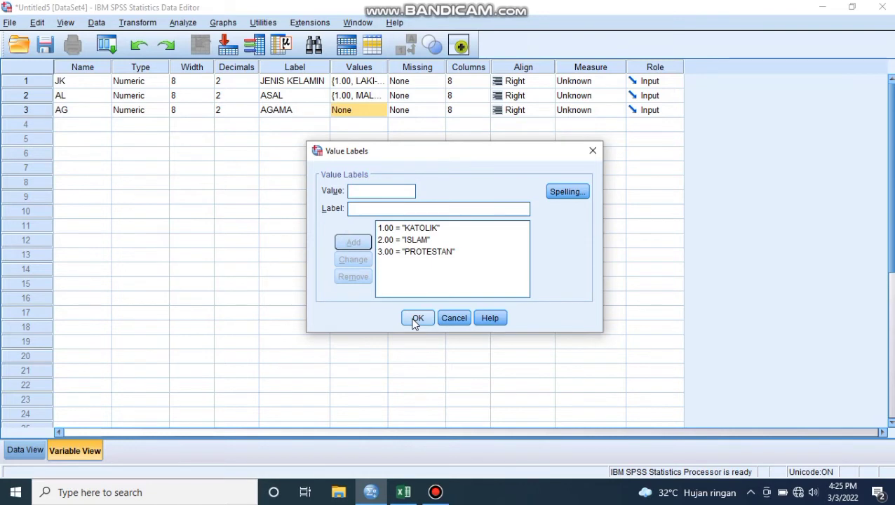
{"action": "left_click", "coordinate": [416, 319]}
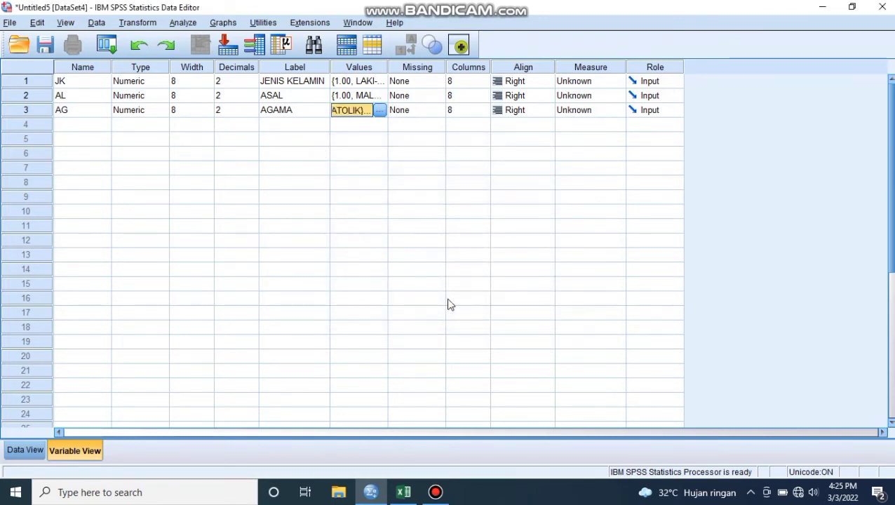
Step: Set the alignment of the JK, AL and AG variables to Center
{"action": "left_click", "coordinate": [520, 80]}
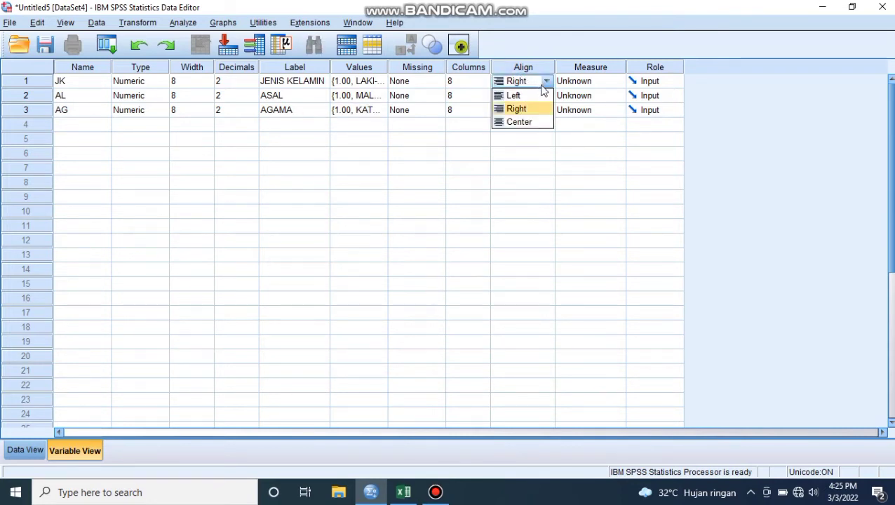
{"action": "left_click", "coordinate": [536, 122]}
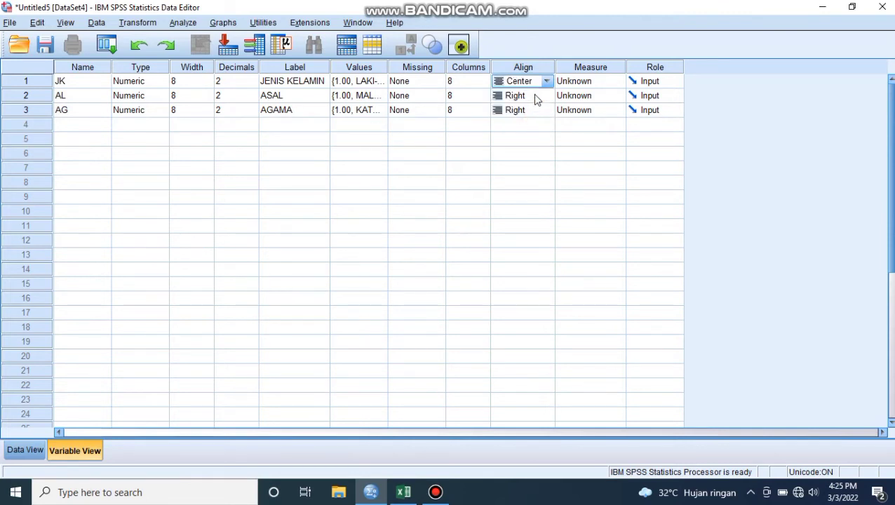
{"action": "left_click", "coordinate": [534, 97]}
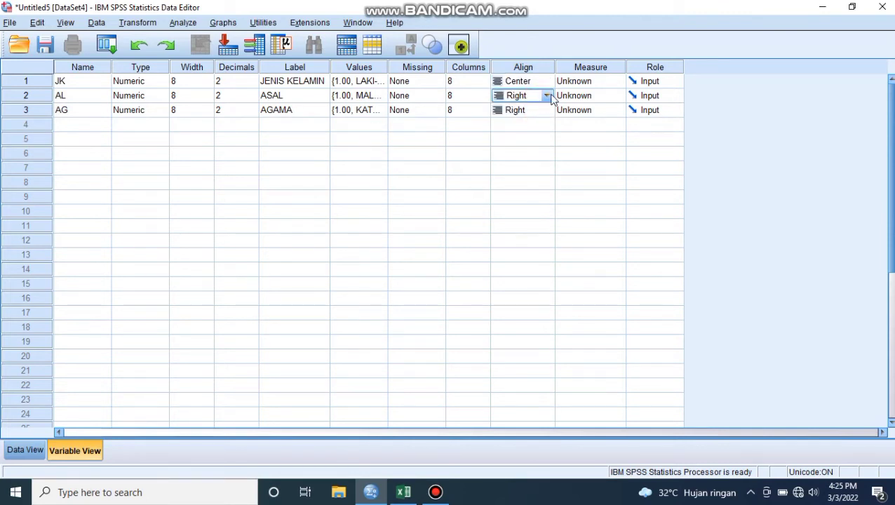
{"action": "left_click", "coordinate": [546, 95]}
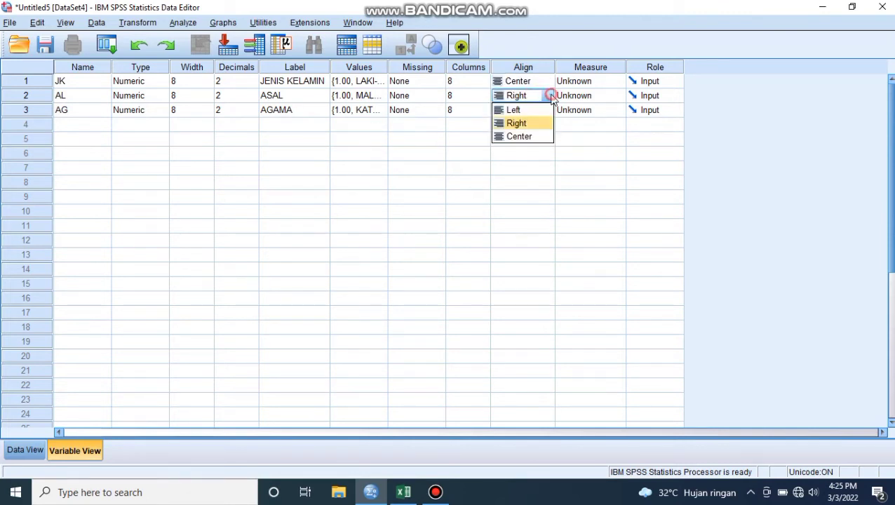
{"action": "left_click", "coordinate": [530, 139]}
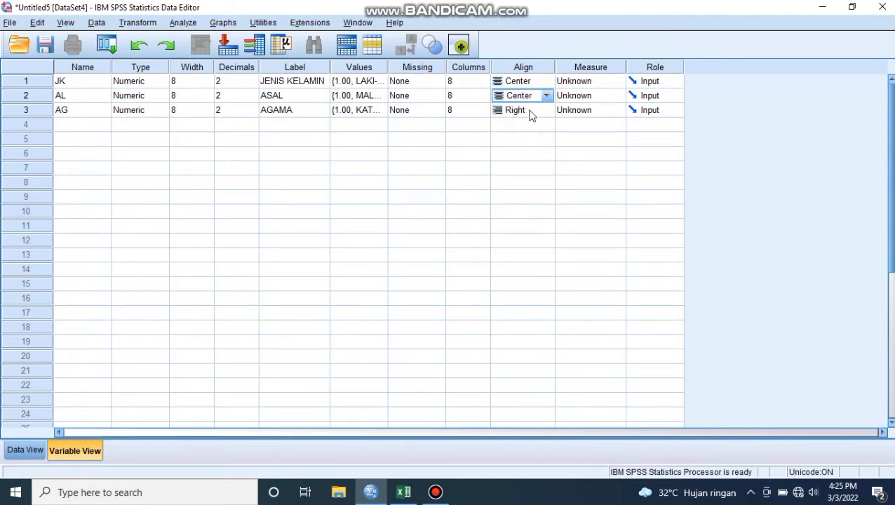
{"action": "left_click", "coordinate": [531, 111]}
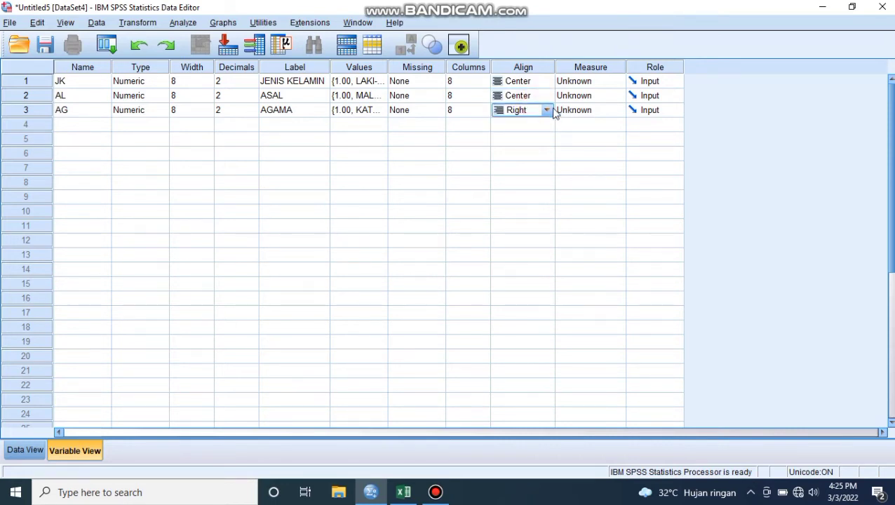
{"action": "left_click", "coordinate": [548, 110]}
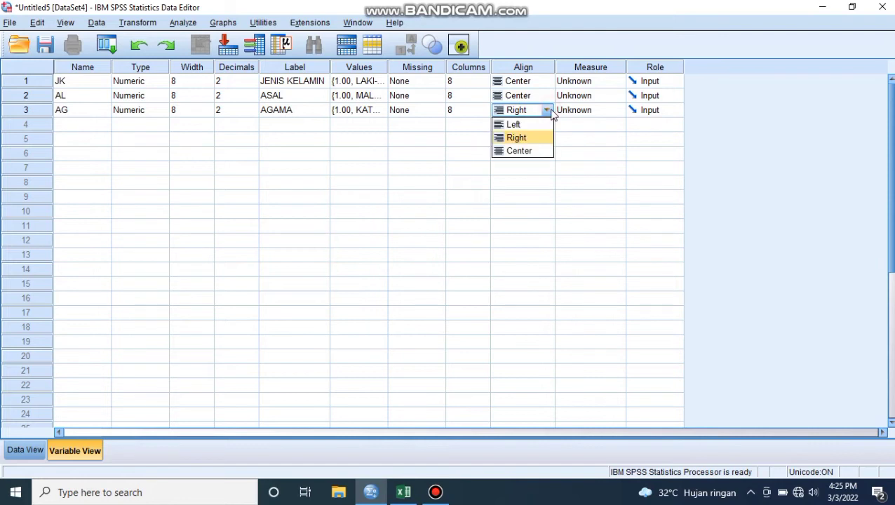
{"action": "left_click", "coordinate": [540, 151]}
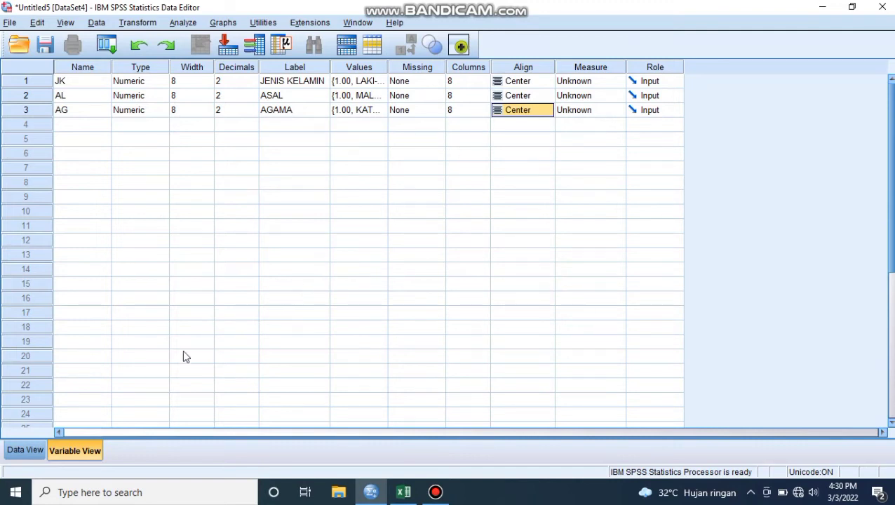
Step: Show the data sheet and check its JK, AL and AG columns
{"action": "left_click", "coordinate": [25, 450]}
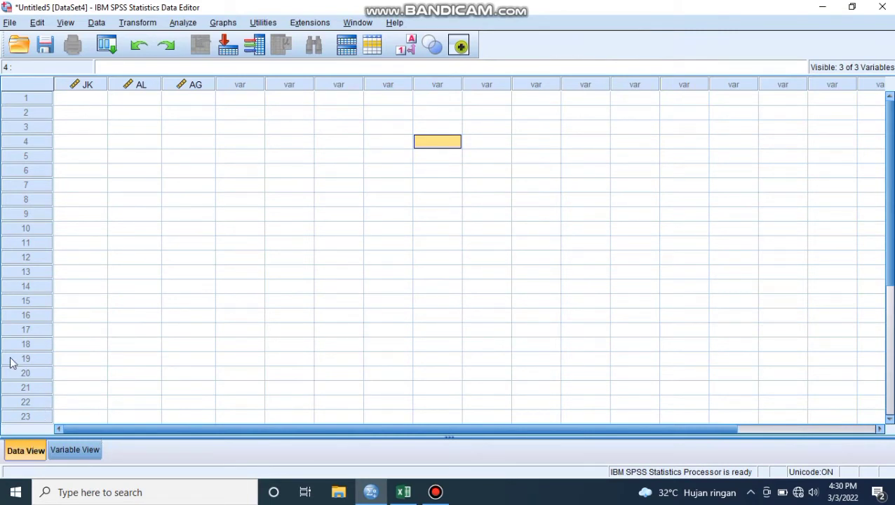
{"action": "left_click", "coordinate": [90, 85]}
{"action": "left_click", "coordinate": [138, 85]}
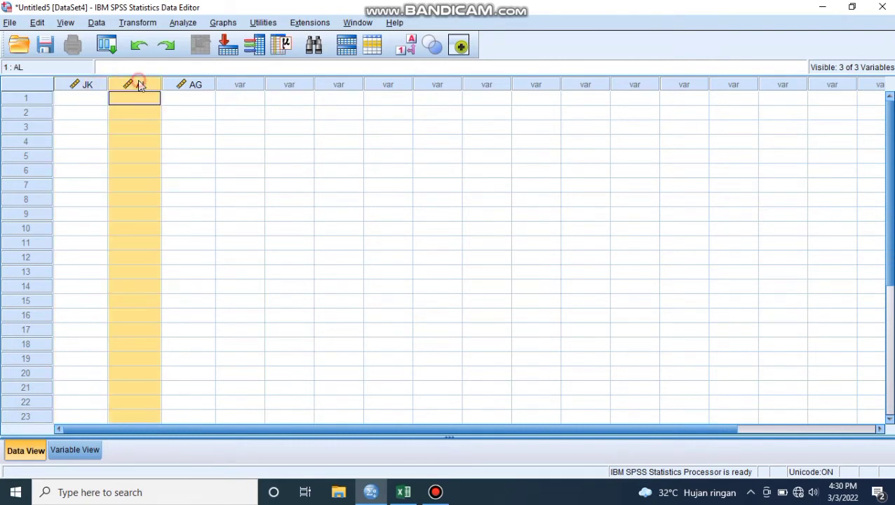
{"action": "left_click", "coordinate": [191, 84]}
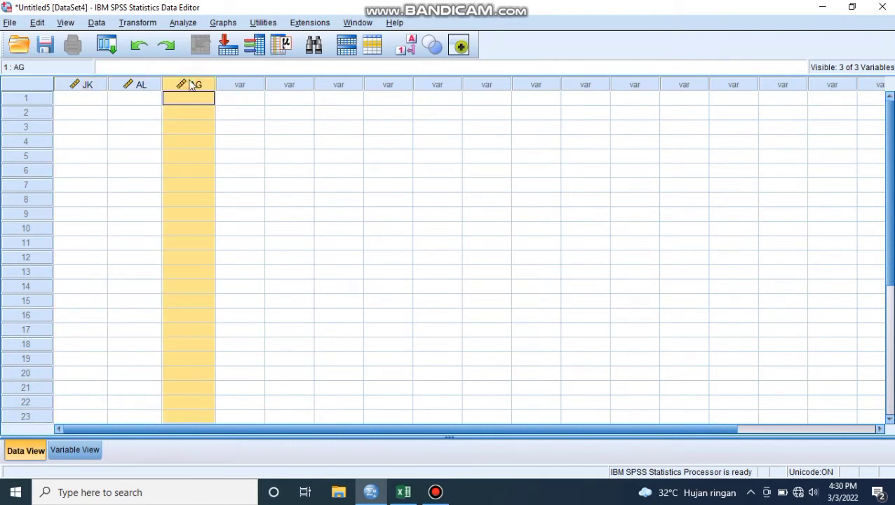
{"action": "left_click", "coordinate": [234, 131]}
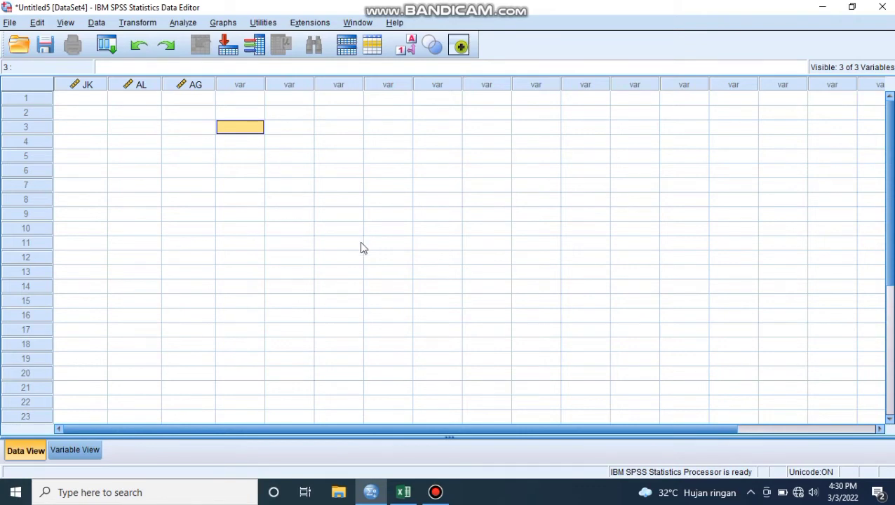
Step: Switch to the Excel workbook and copy the gender codes in C2:C21 of Sheet1
{"action": "left_click", "coordinate": [404, 491]}
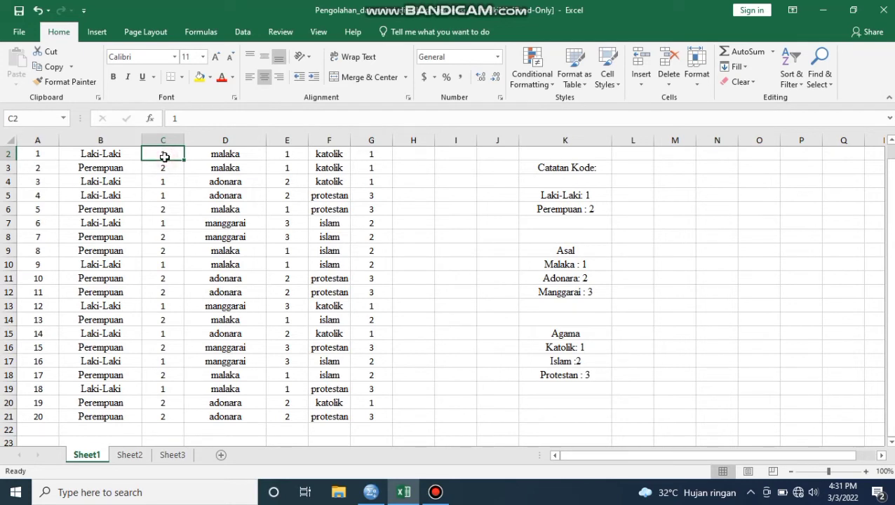
{"action": "key", "text": "shift+Down"}
{"action": "key", "text": "shift+Down"}
{"action": "key", "text": "shift+Down"}
{"action": "key", "text": "shift+Down"}
{"action": "key", "text": "shift+Down"}
{"action": "key", "text": "shift+Down"}
{"action": "key", "text": "shift+Down"}
{"action": "key", "text": "shift+Down"}
{"action": "key", "text": "shift+Down"}
{"action": "key", "text": "shift+Down"}
{"action": "key", "text": "shift+Down"}
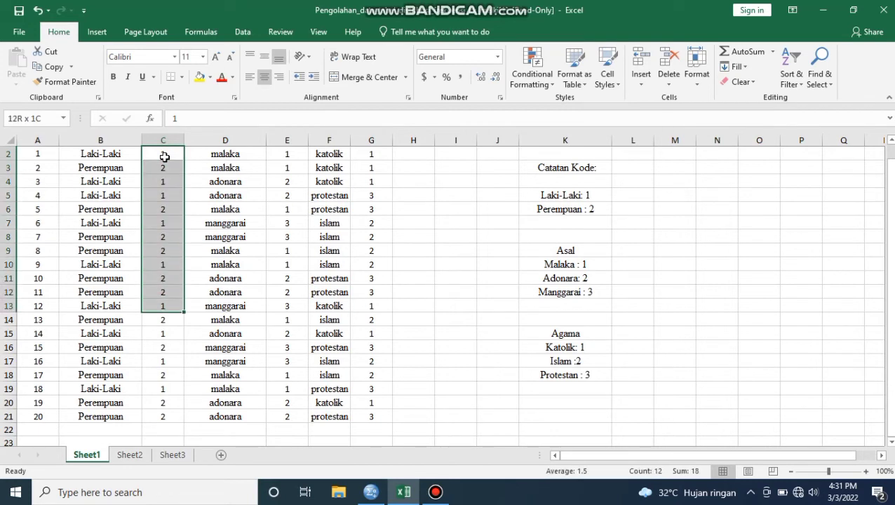
{"action": "key", "text": "shift+Down"}
{"action": "key", "text": "shift+Down"}
{"action": "key", "text": "shift+Down"}
{"action": "key", "text": "shift+Down"}
{"action": "key", "text": "shift+Down"}
{"action": "key", "text": "shift+Down"}
{"action": "key", "text": "shift+Down"}
{"action": "key", "text": "shift+Down"}
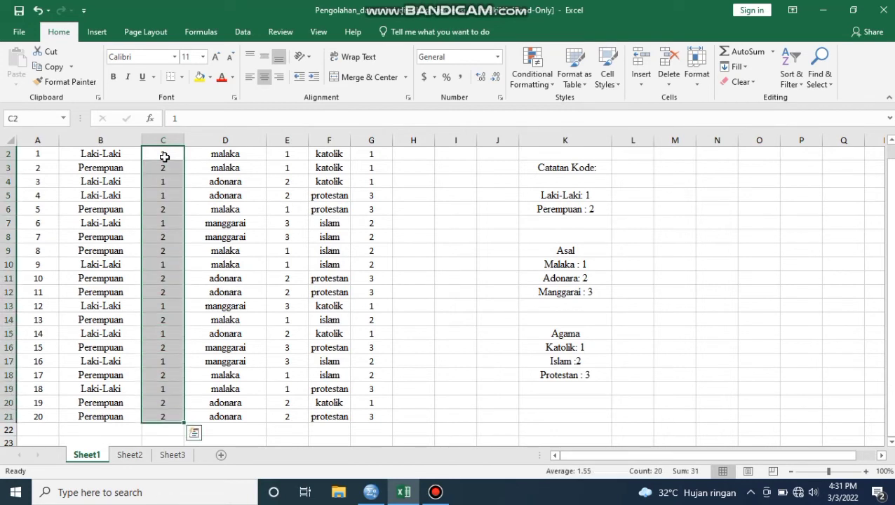
{"action": "right_click", "coordinate": [175, 157]}
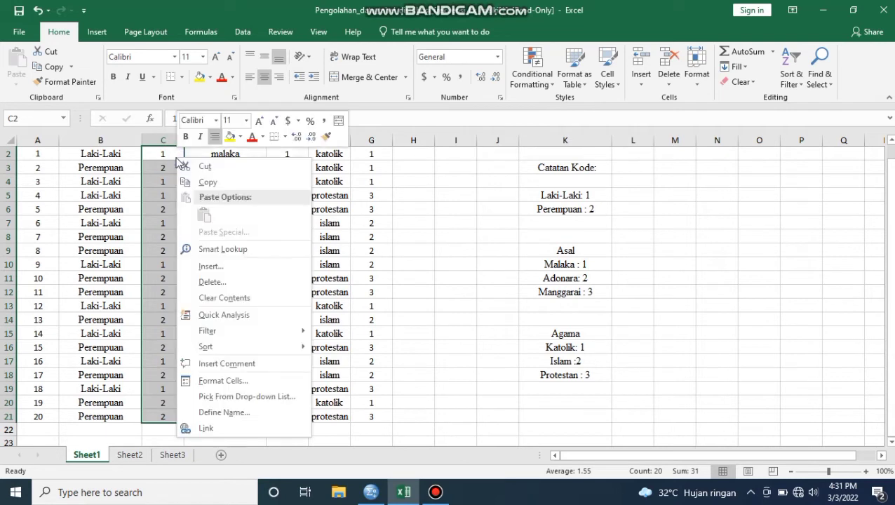
{"action": "left_click", "coordinate": [213, 180]}
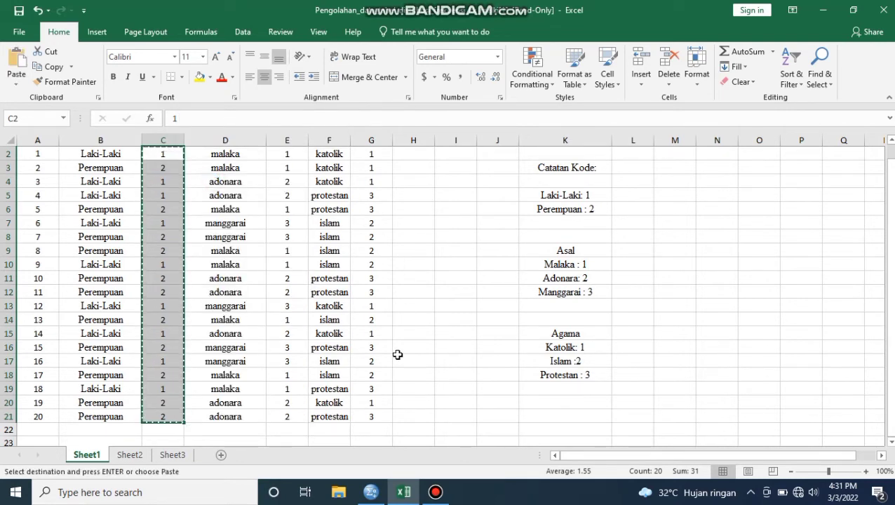
Step: Switch back to SPSS and paste the copied gender codes into the JK column from row 1
{"action": "left_click", "coordinate": [371, 490]}
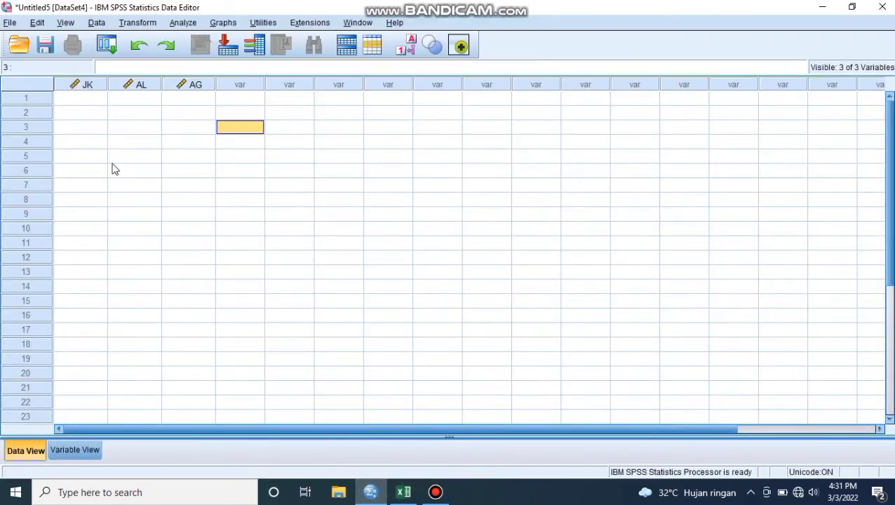
{"action": "left_click", "coordinate": [83, 102]}
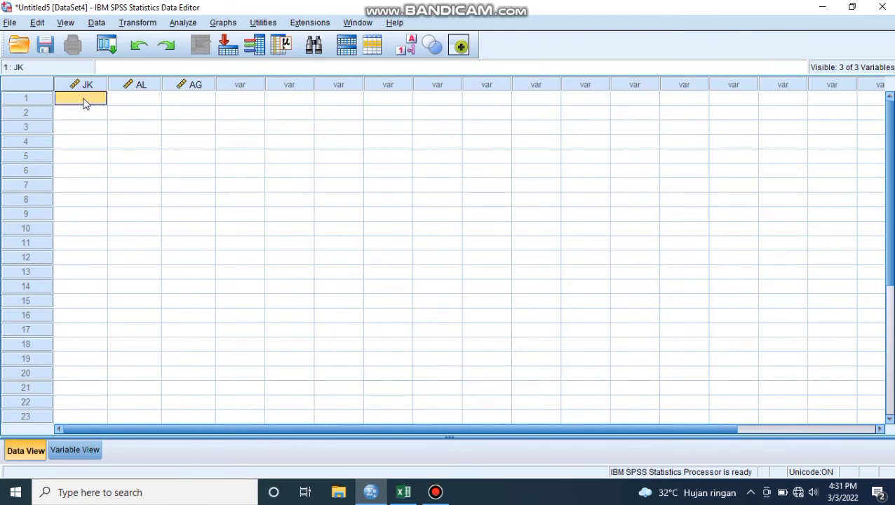
{"action": "right_click", "coordinate": [82, 103]}
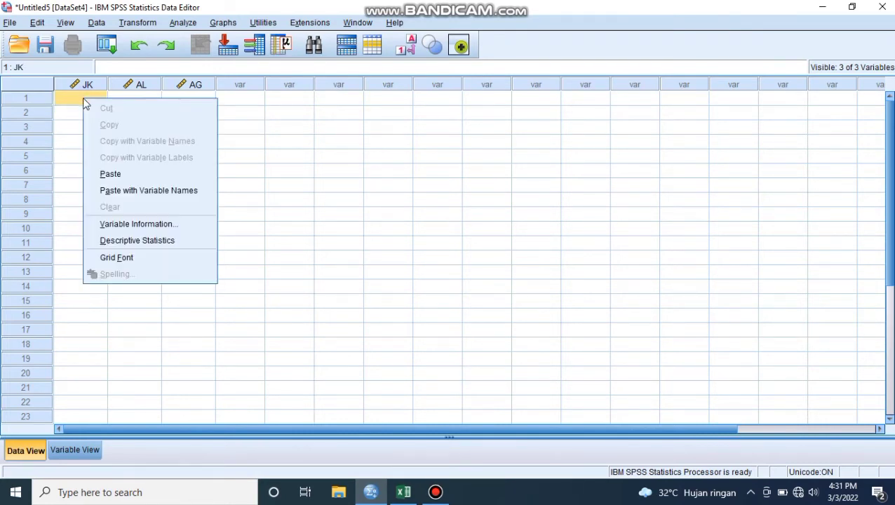
{"action": "left_click", "coordinate": [110, 174]}
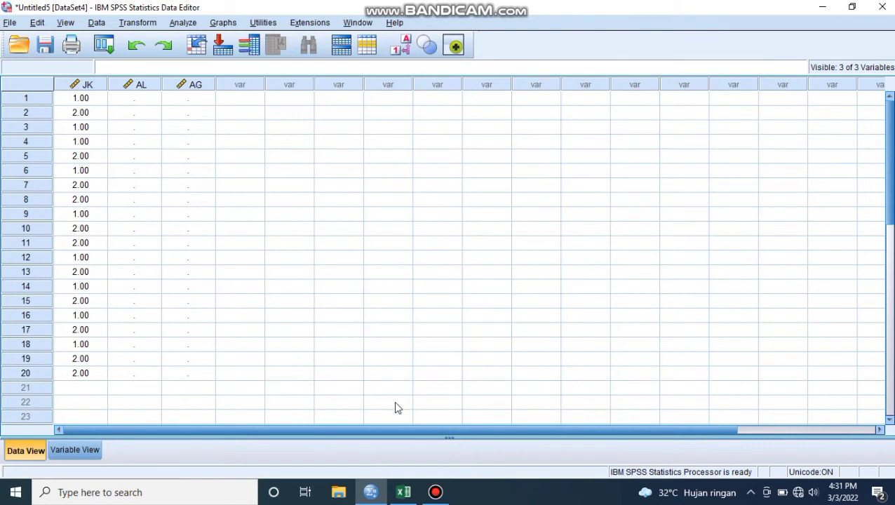
Step: Switch to the Excel workbook and copy the origin codes in E2:E21 of Sheet1
{"action": "left_click", "coordinate": [397, 498]}
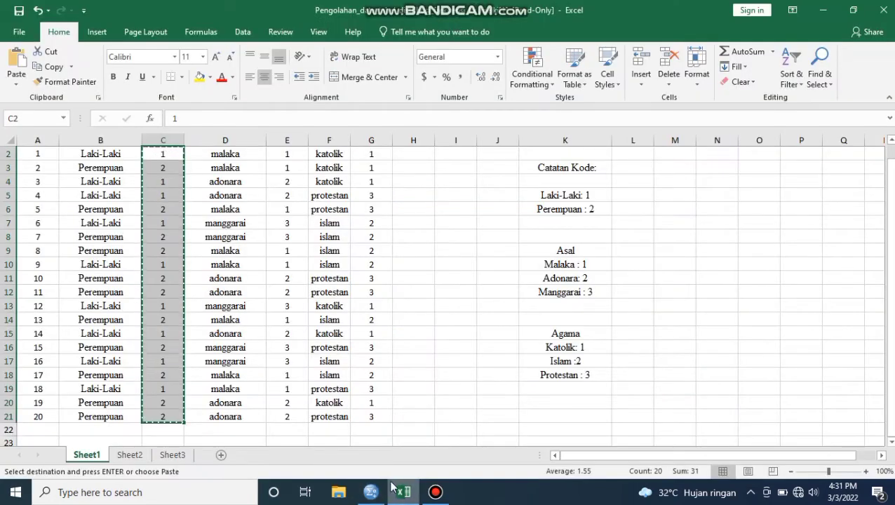
{"action": "left_click", "coordinate": [291, 170]}
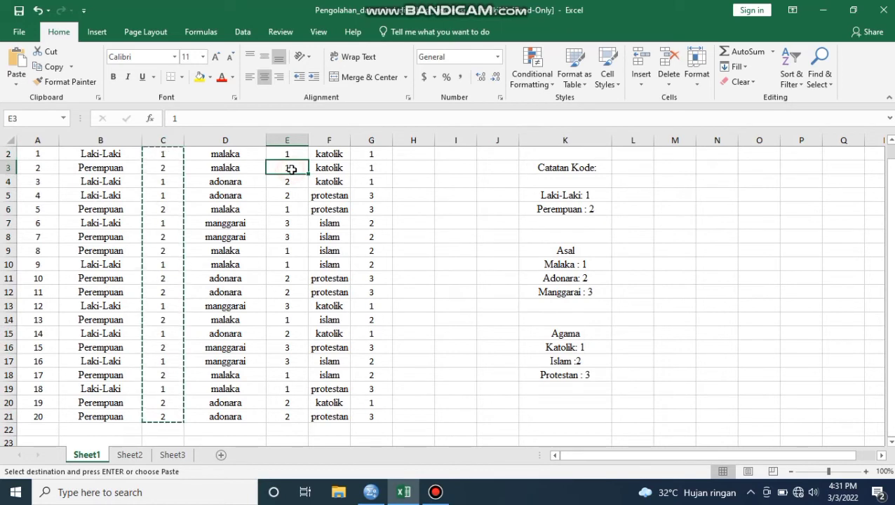
{"action": "left_click", "coordinate": [290, 154]}
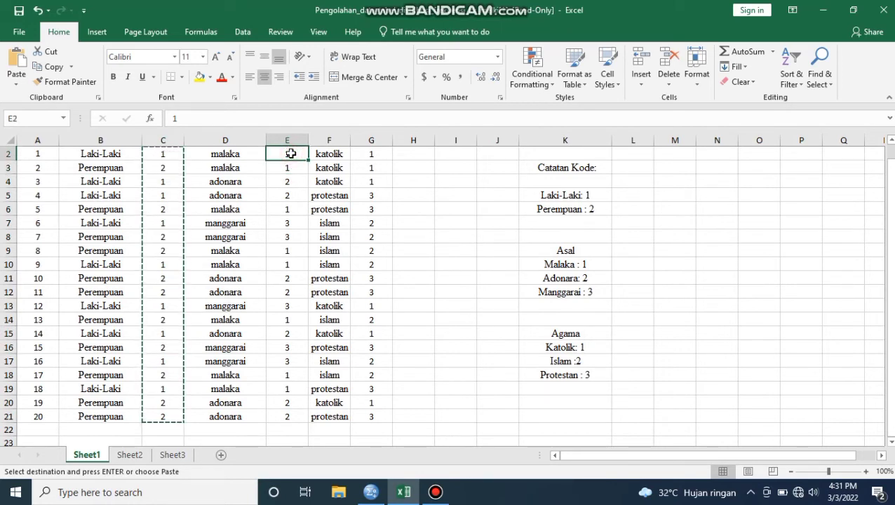
{"action": "key", "text": "shift+Down"}
{"action": "key", "text": "shift+Down"}
{"action": "key", "text": "shift+Down"}
{"action": "key", "text": "shift+Down"}
{"action": "key", "text": "shift+Down"}
{"action": "key", "text": "shift+Down"}
{"action": "key", "text": "shift+Down"}
{"action": "key", "text": "shift+Down"}
{"action": "key", "text": "shift+Down"}
{"action": "key", "text": "shift+Down"}
{"action": "key", "text": "shift+Down"}
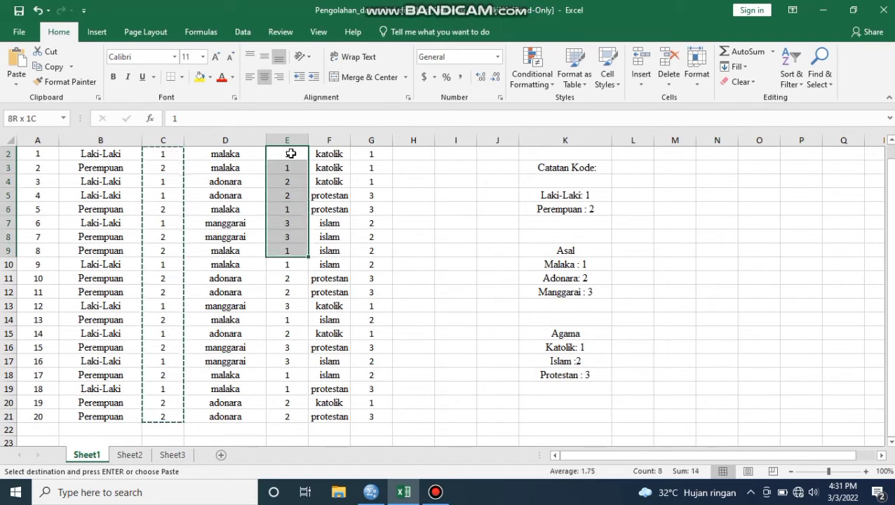
{"action": "key", "text": "shift+Down"}
{"action": "key", "text": "shift+Down"}
{"action": "key", "text": "shift+Down"}
{"action": "key", "text": "shift+Down"}
{"action": "key", "text": "shift+Down"}
{"action": "key", "text": "shift+Down"}
{"action": "key", "text": "shift+Down"}
{"action": "key", "text": "shift+Down"}
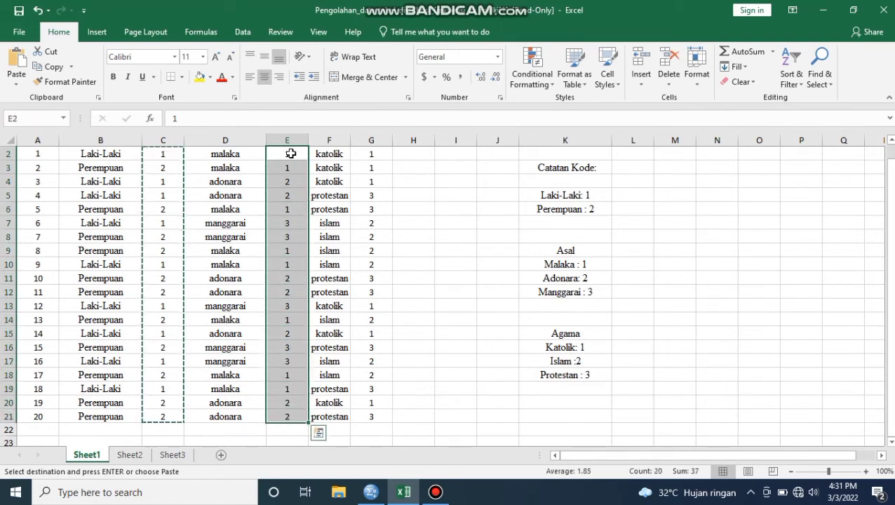
{"action": "right_click", "coordinate": [290, 153]}
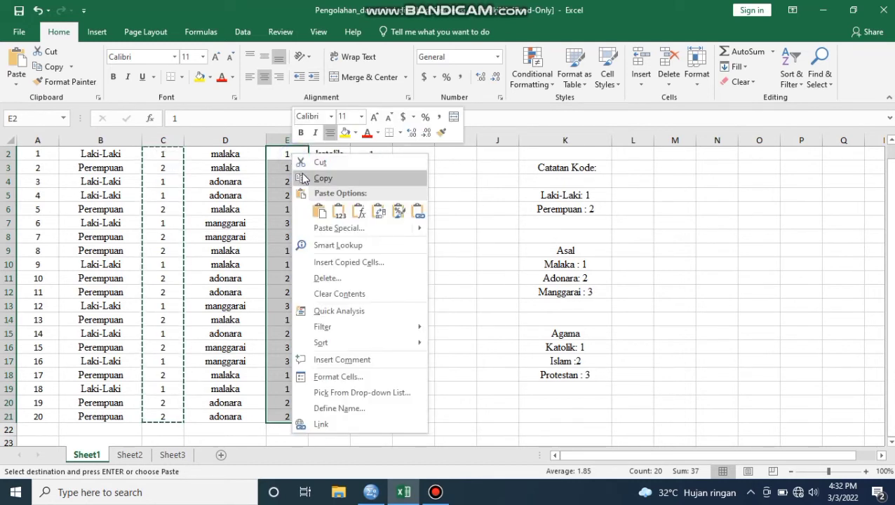
{"action": "left_click", "coordinate": [302, 176]}
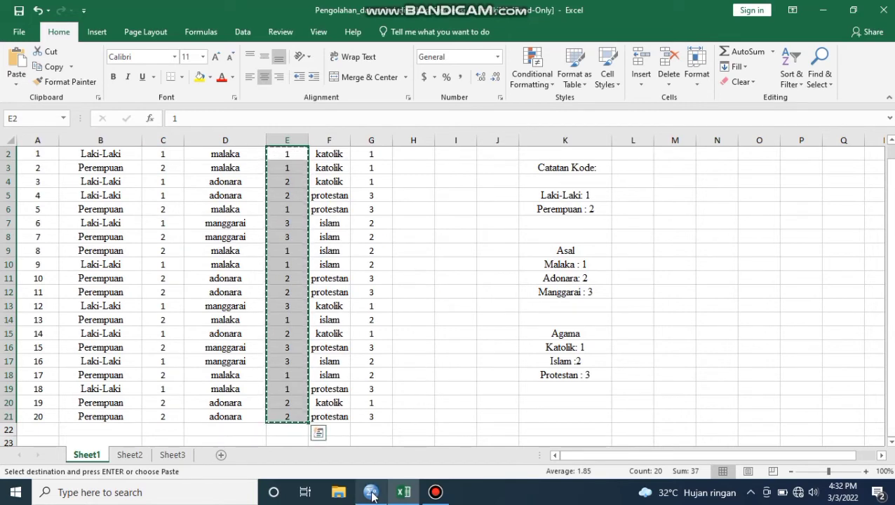
Step: Switch back to SPSS and paste the copied origin codes into the AL column from row 1
{"action": "mouse_move", "coordinate": [372, 496]}
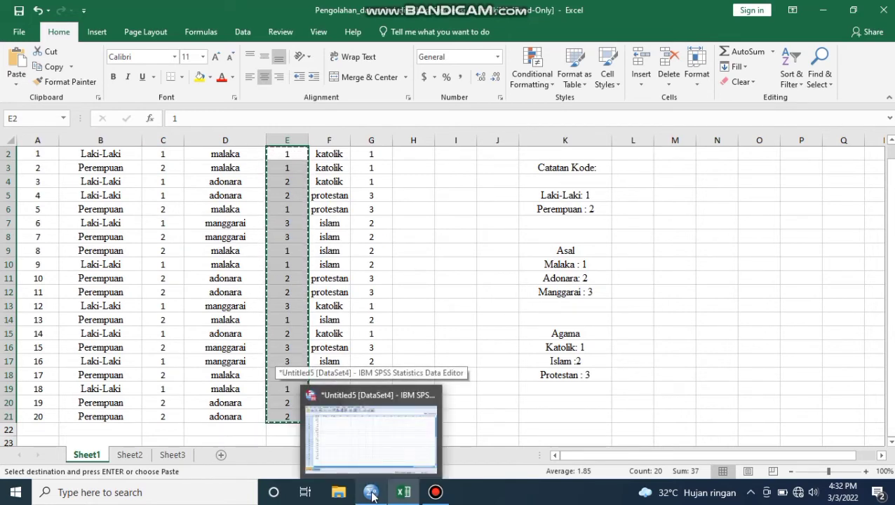
{"action": "left_click", "coordinate": [371, 494]}
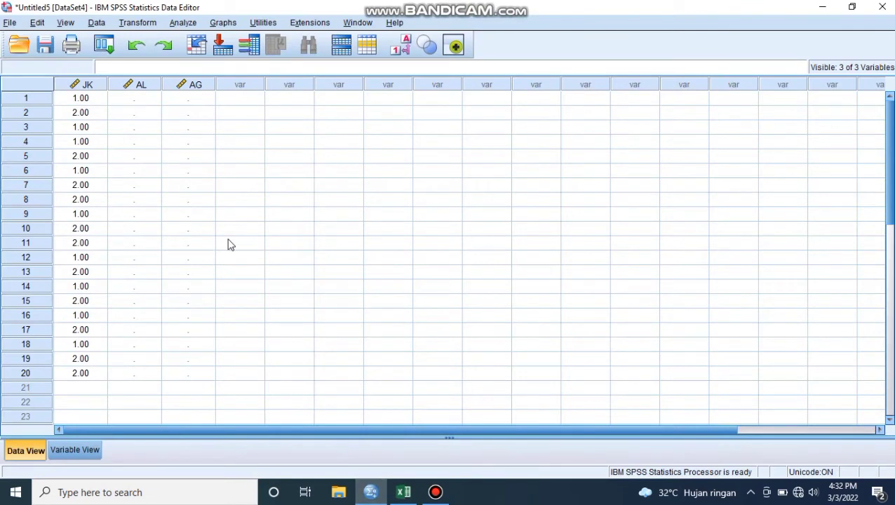
{"action": "left_click", "coordinate": [139, 101]}
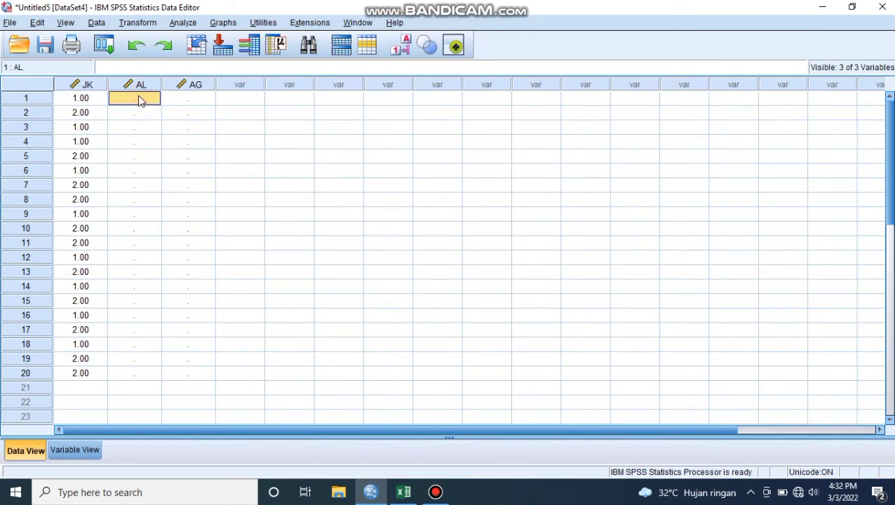
{"action": "right_click", "coordinate": [138, 100]}
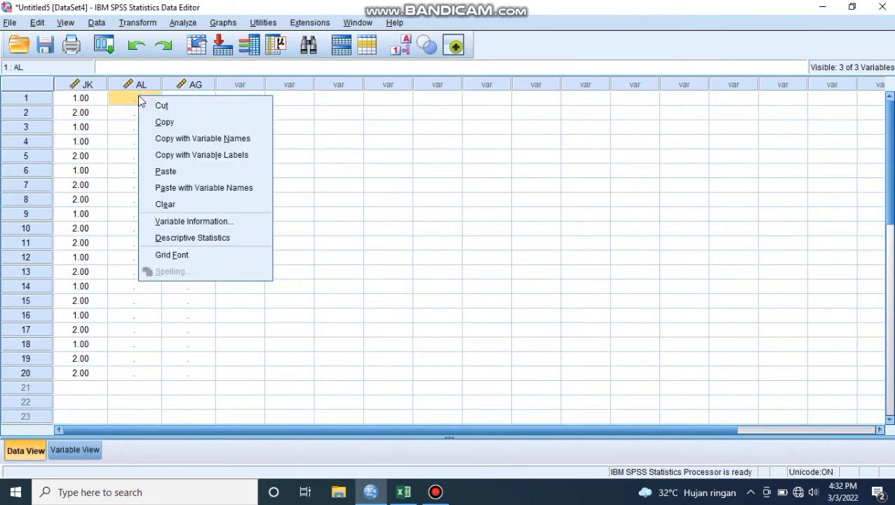
{"action": "left_click", "coordinate": [172, 171]}
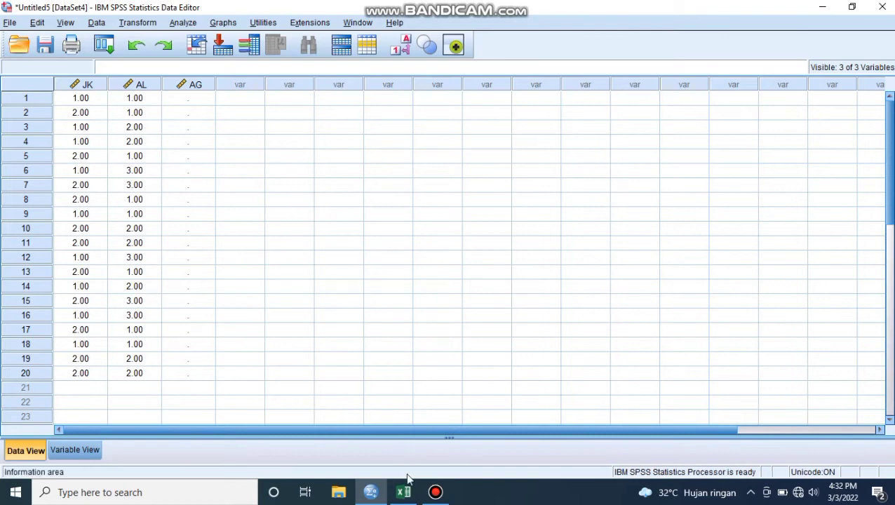
Step: Switch to the Excel workbook and copy the religion codes in G2:G21 of Sheet1
{"action": "left_click", "coordinate": [405, 494]}
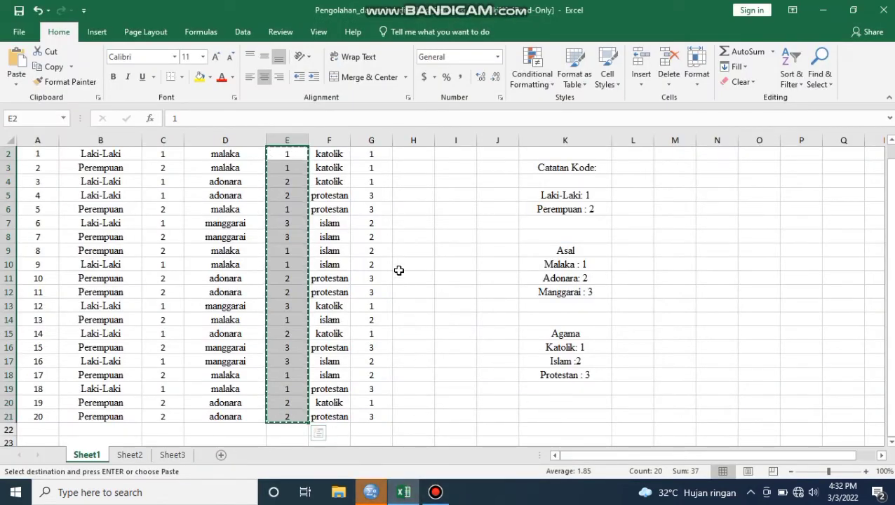
{"action": "left_click", "coordinate": [374, 168]}
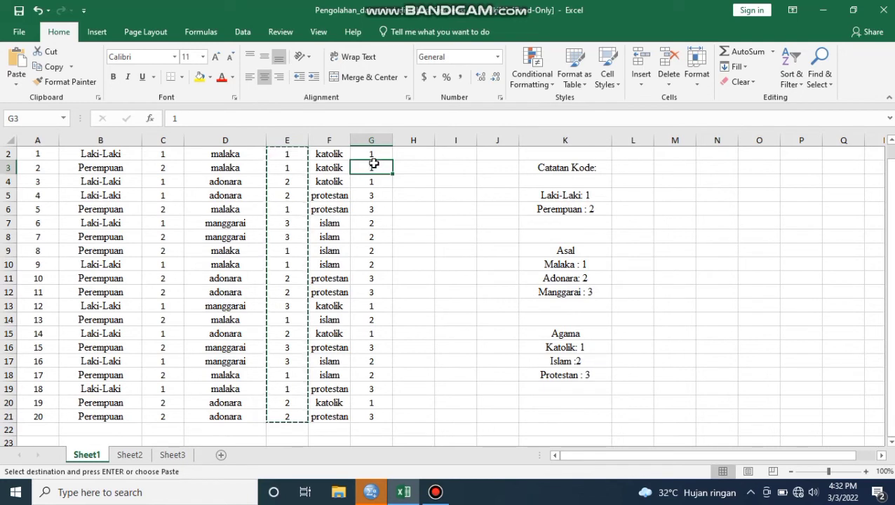
{"action": "left_click", "coordinate": [374, 152]}
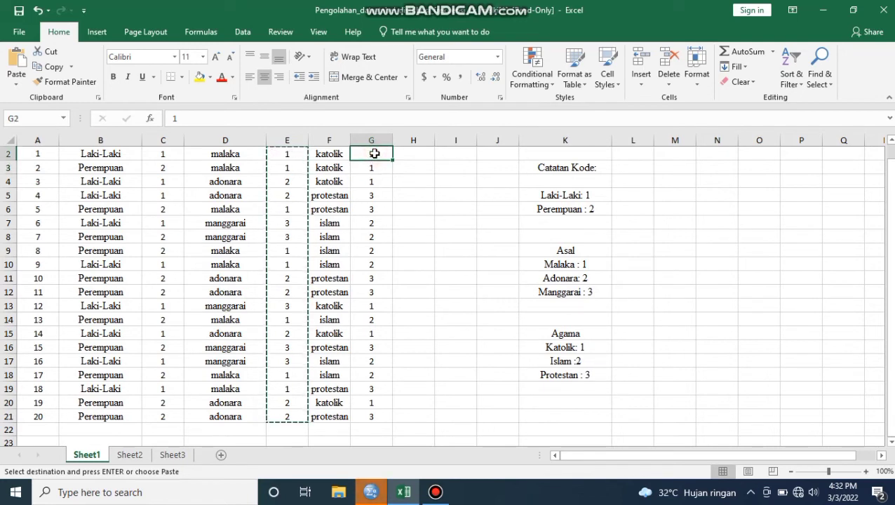
{"action": "key", "text": "shift+Down"}
{"action": "key", "text": "shift+Down"}
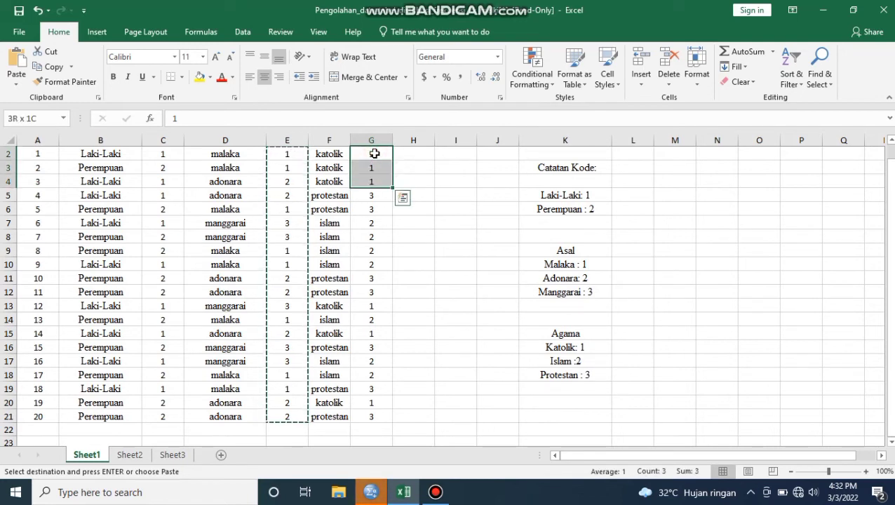
{"action": "key", "text": "shift+Down"}
{"action": "key", "text": "shift+Down"}
{"action": "key", "text": "shift+Down"}
{"action": "key", "text": "shift+Down"}
{"action": "key", "text": "shift+Down"}
{"action": "key", "text": "shift+Down"}
{"action": "key", "text": "shift+Down"}
{"action": "key", "text": "shift+Down"}
{"action": "key", "text": "shift+Down"}
{"action": "key", "text": "shift+Down"}
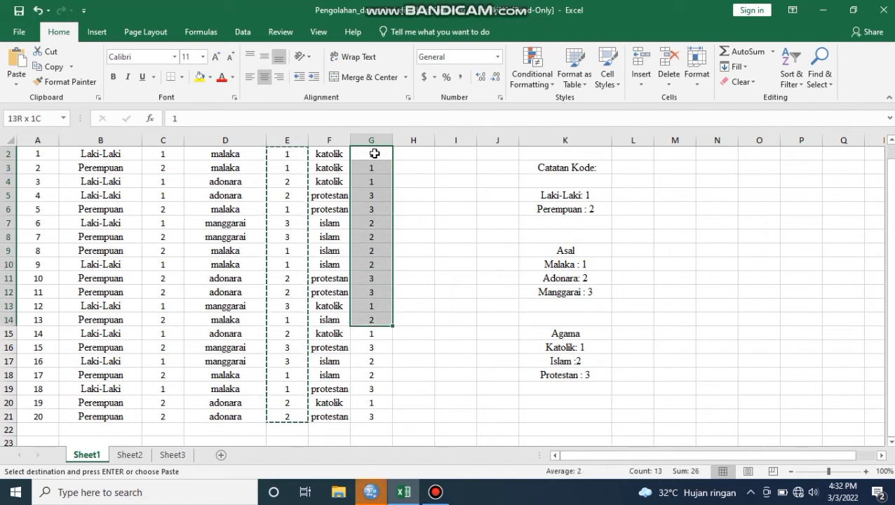
{"action": "key", "text": "shift+Down"}
{"action": "key", "text": "shift+Down"}
{"action": "key", "text": "shift+Down"}
{"action": "key", "text": "shift+Down"}
{"action": "key", "text": "shift+Down"}
{"action": "key", "text": "shift+Down"}
{"action": "key", "text": "shift+Down"}
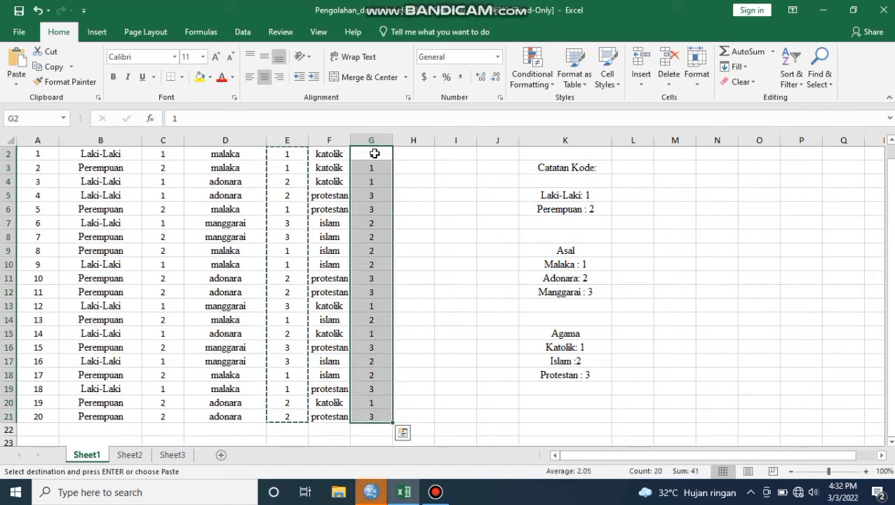
{"action": "right_click", "coordinate": [374, 153]}
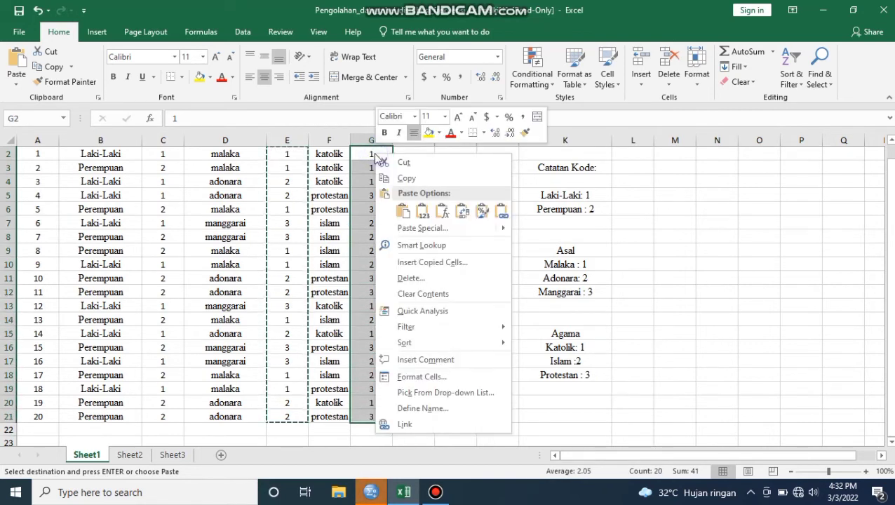
{"action": "left_click", "coordinate": [390, 178]}
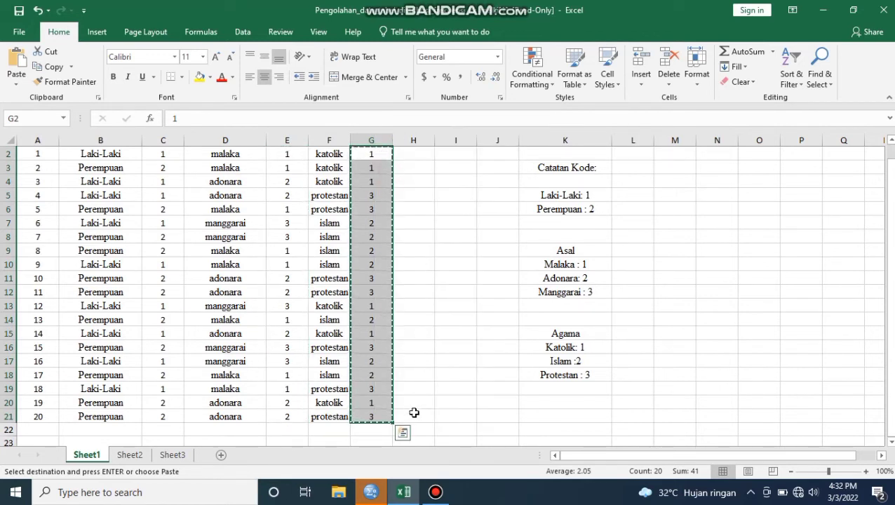
Step: Switch back to SPSS and paste the copied religion codes into the AG column from row 1
{"action": "left_click", "coordinate": [375, 491]}
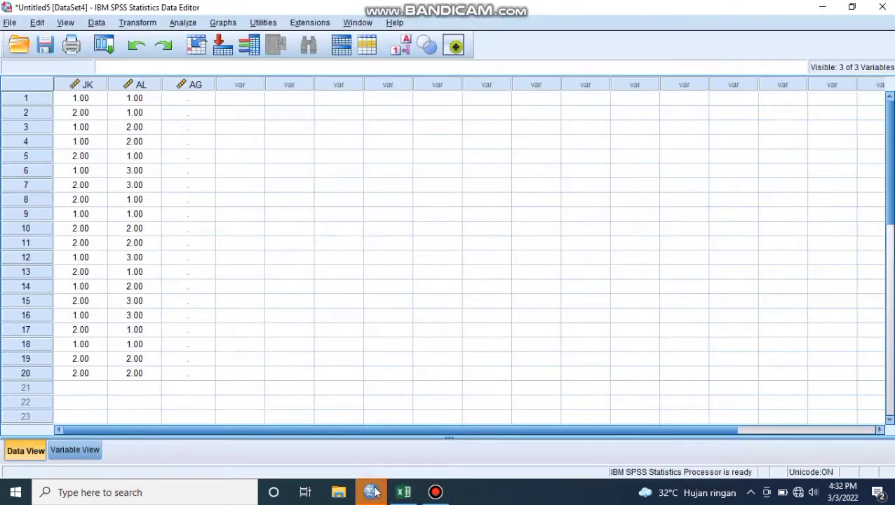
{"action": "left_click", "coordinate": [194, 98]}
{"action": "right_click", "coordinate": [194, 97]}
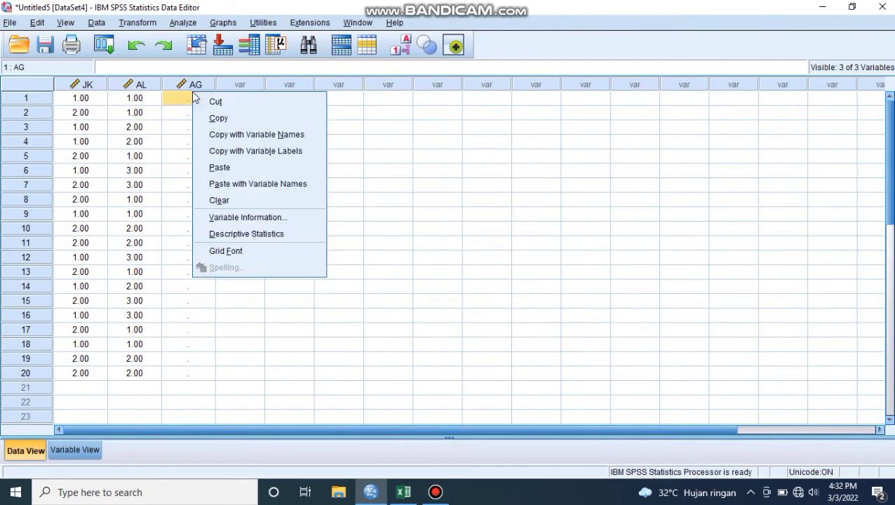
{"action": "left_click", "coordinate": [230, 168]}
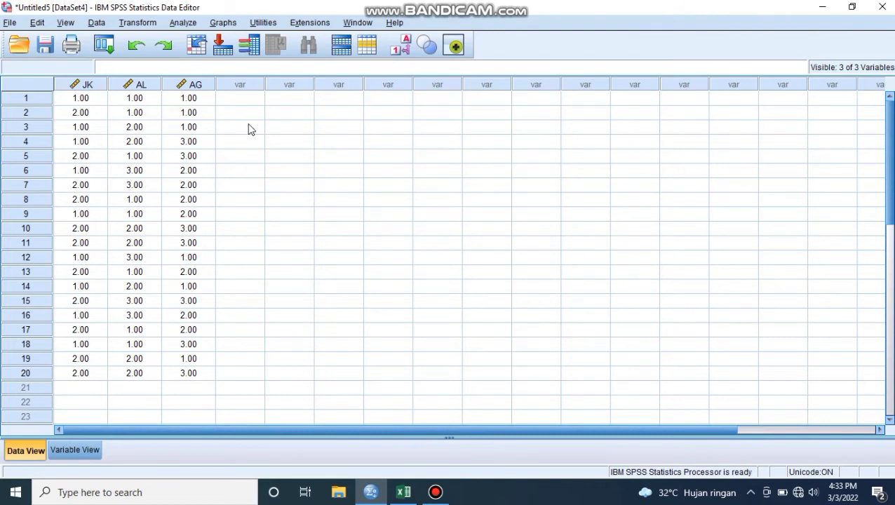
Step: Run a Frequencies analysis with frequency tables for JENIS KELAMIN, ASAL and AGAMA, and view the resulting tables
{"action": "left_click", "coordinate": [186, 23]}
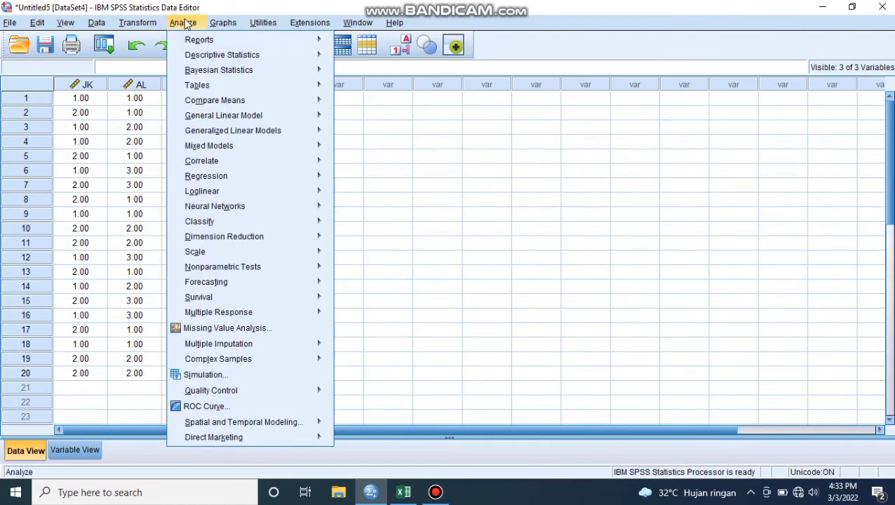
{"action": "mouse_move", "coordinate": [223, 54]}
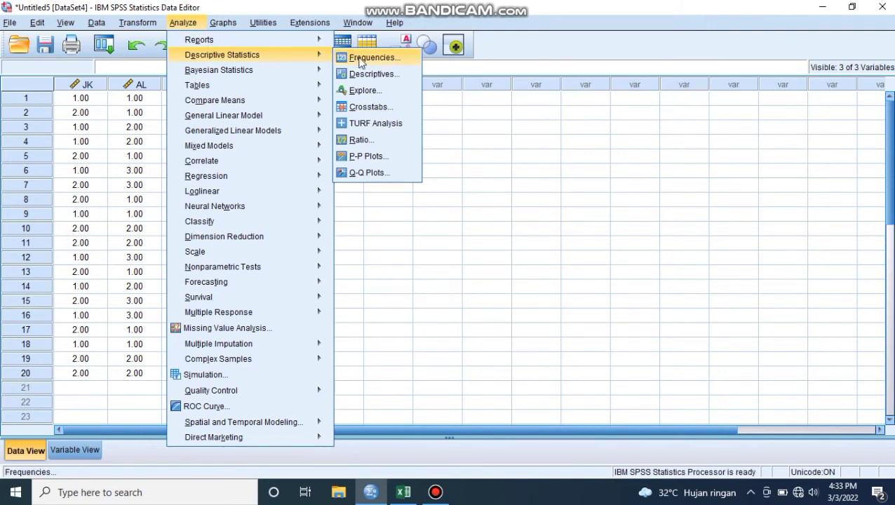
{"action": "left_click", "coordinate": [360, 62]}
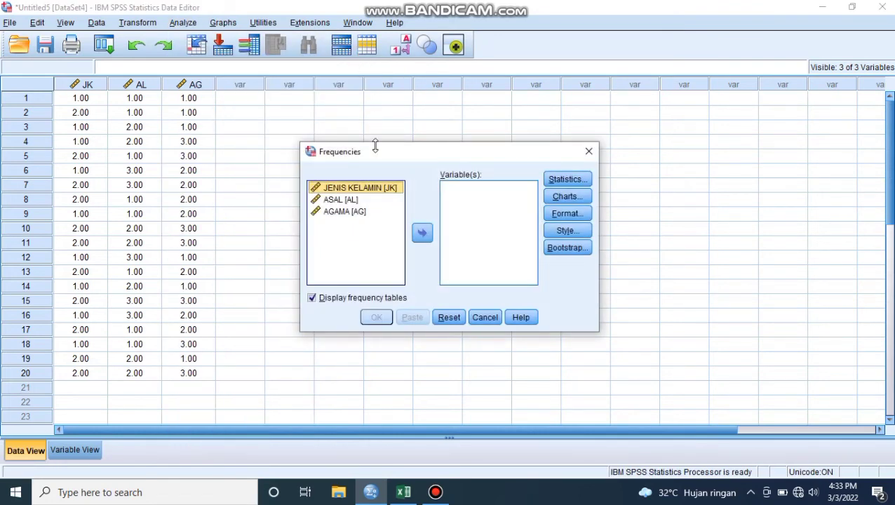
{"action": "left_click", "coordinate": [374, 188]}
{"action": "left_click", "coordinate": [422, 234]}
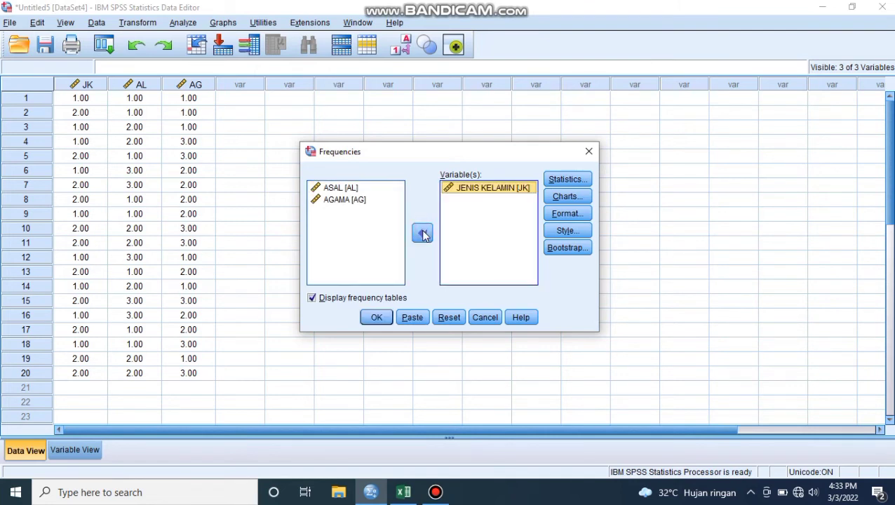
{"action": "left_click", "coordinate": [349, 188]}
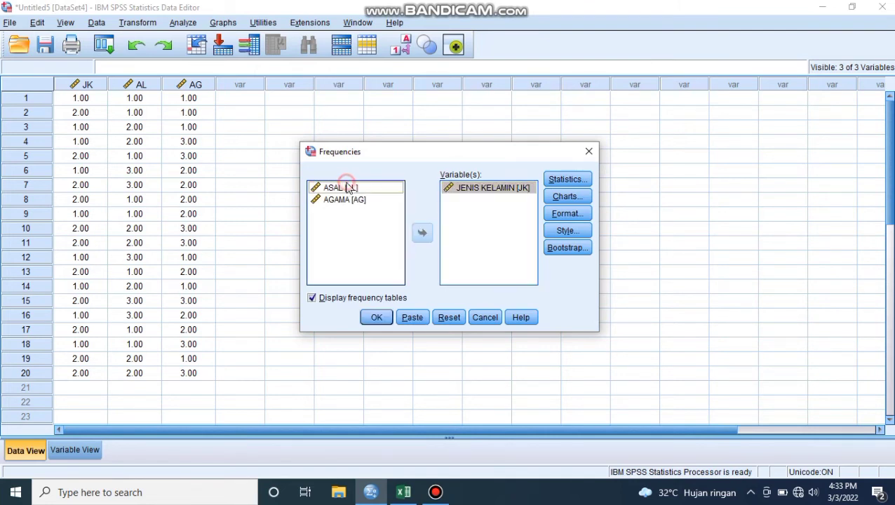
{"action": "left_click", "coordinate": [422, 232]}
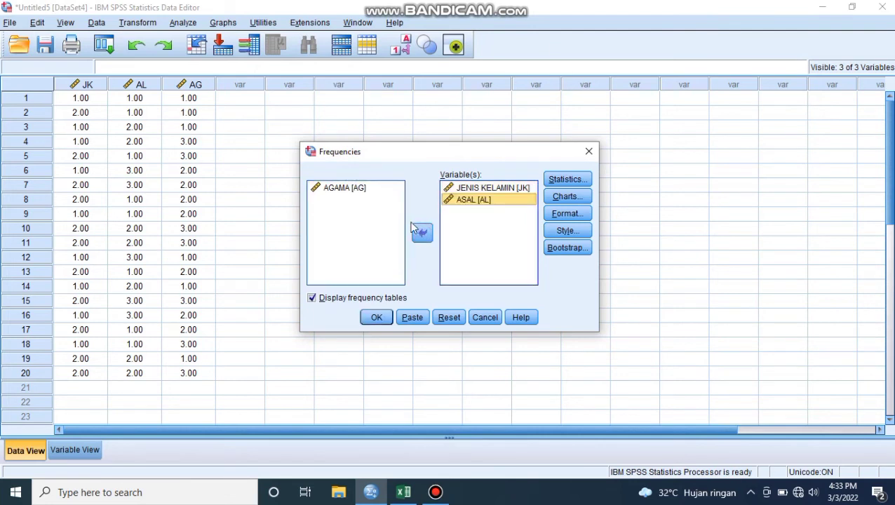
{"action": "left_click", "coordinate": [358, 187]}
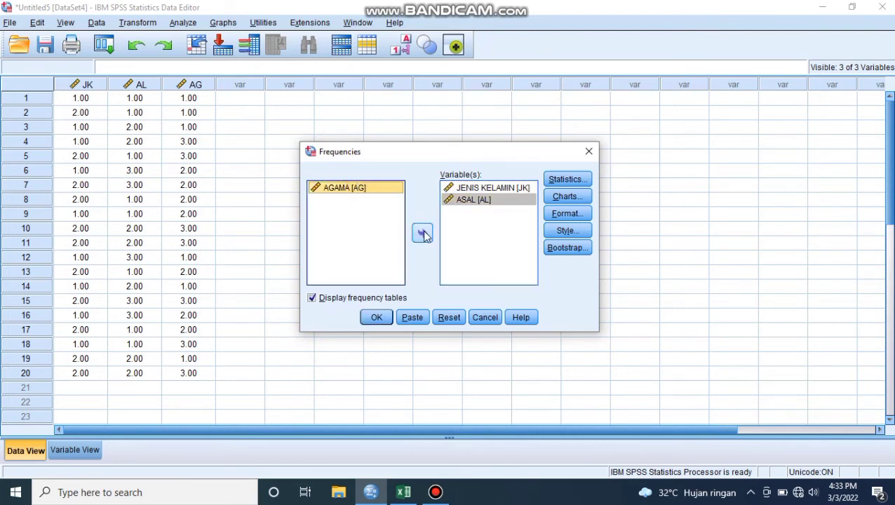
{"action": "left_click", "coordinate": [422, 233]}
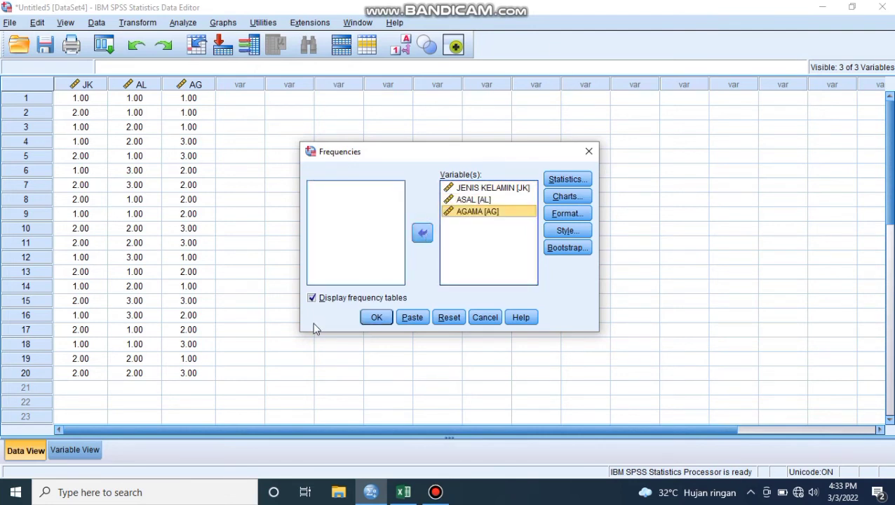
{"action": "left_click", "coordinate": [375, 317]}
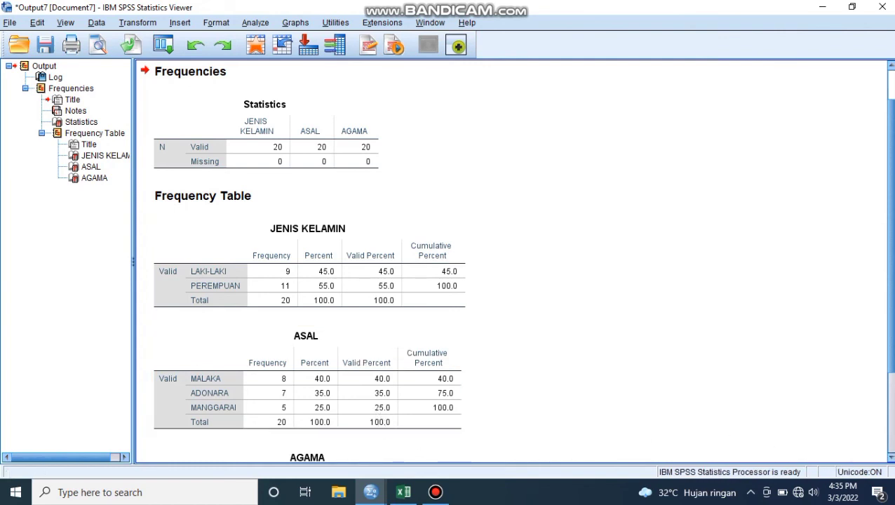
{"action": "left_click", "coordinate": [891, 455]}
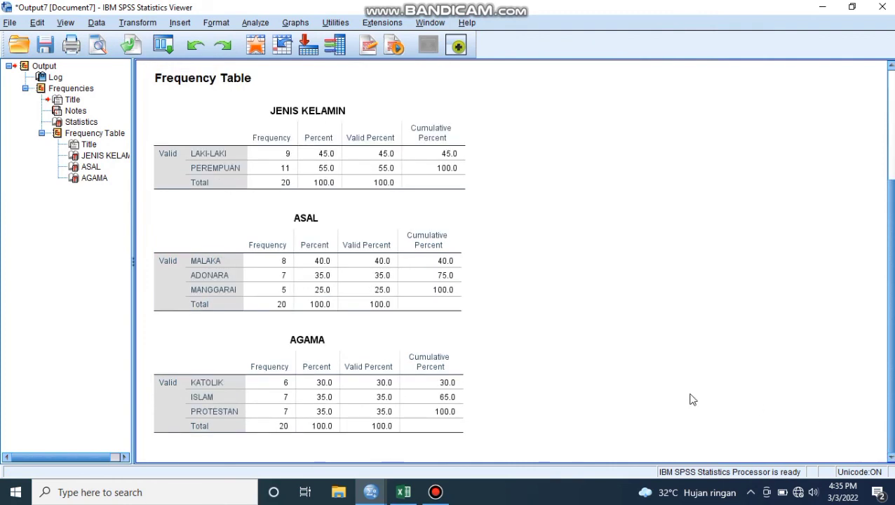